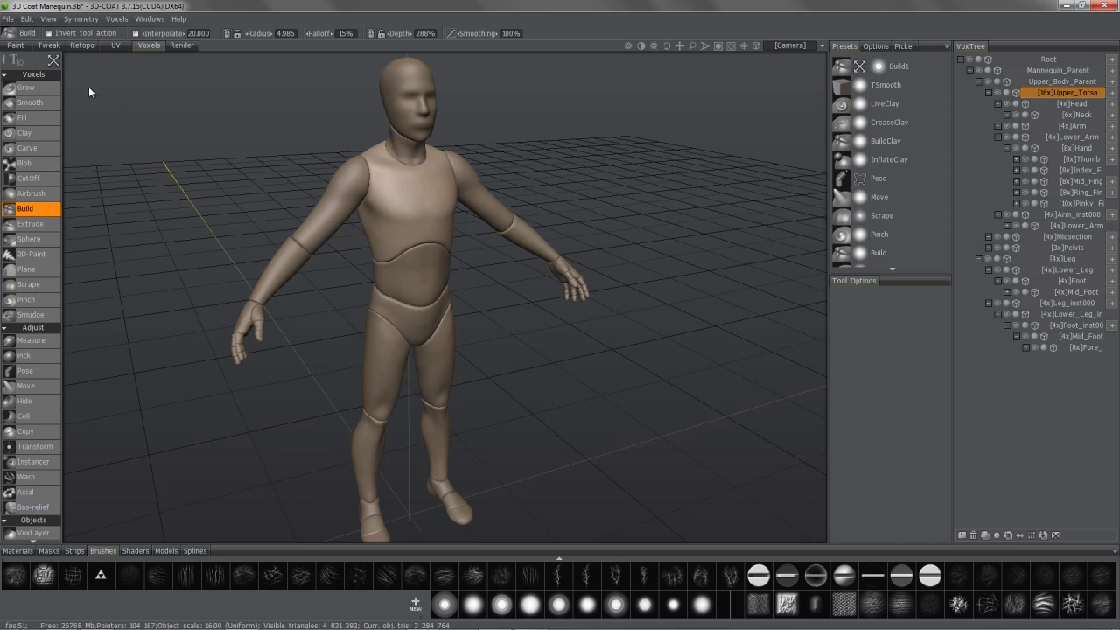
# Create a new brush using curves, bending the profile into an S-shape with one raised upper point and one lowered lower point
pyautogui.click(53, 61)
pyautogui.click(415, 604)
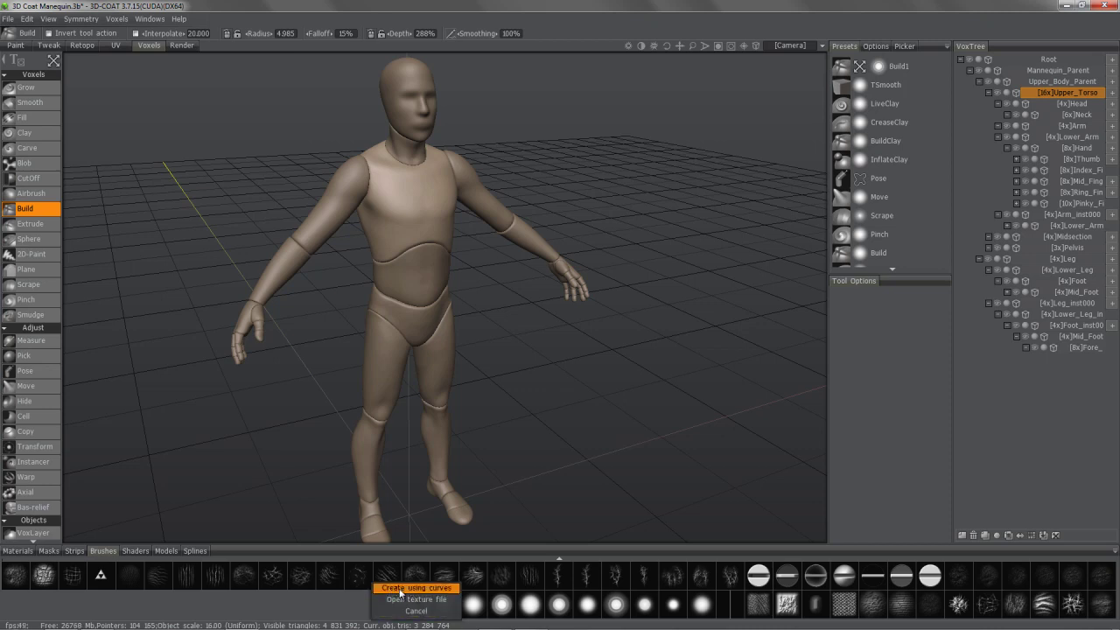
pyautogui.click(415, 588)
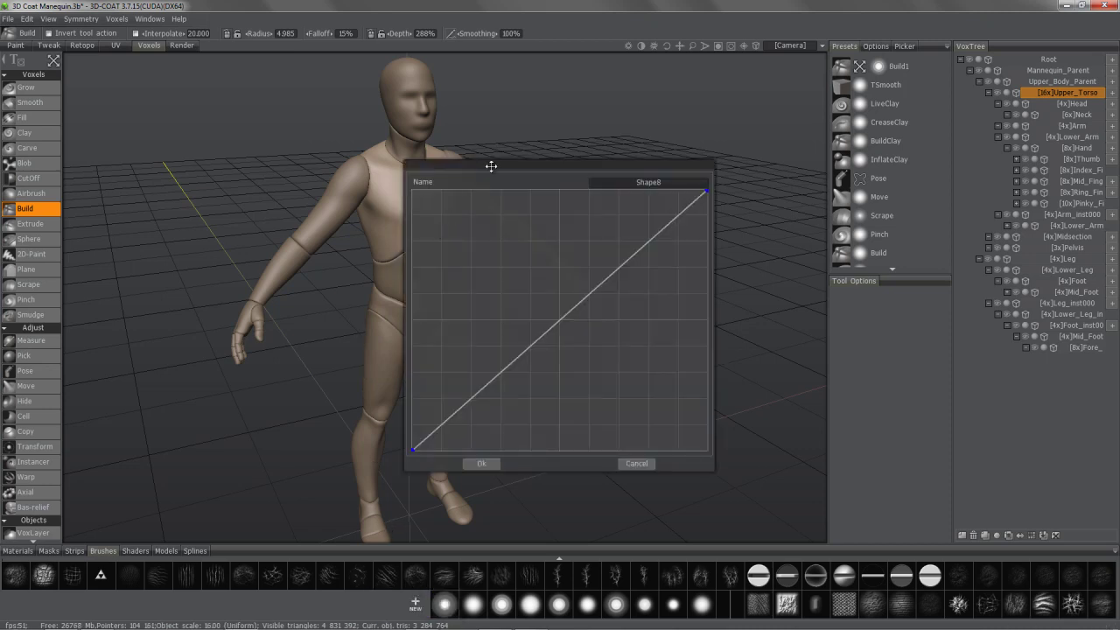
pyautogui.moveTo(498, 166); pyautogui.dragTo(573, 128)
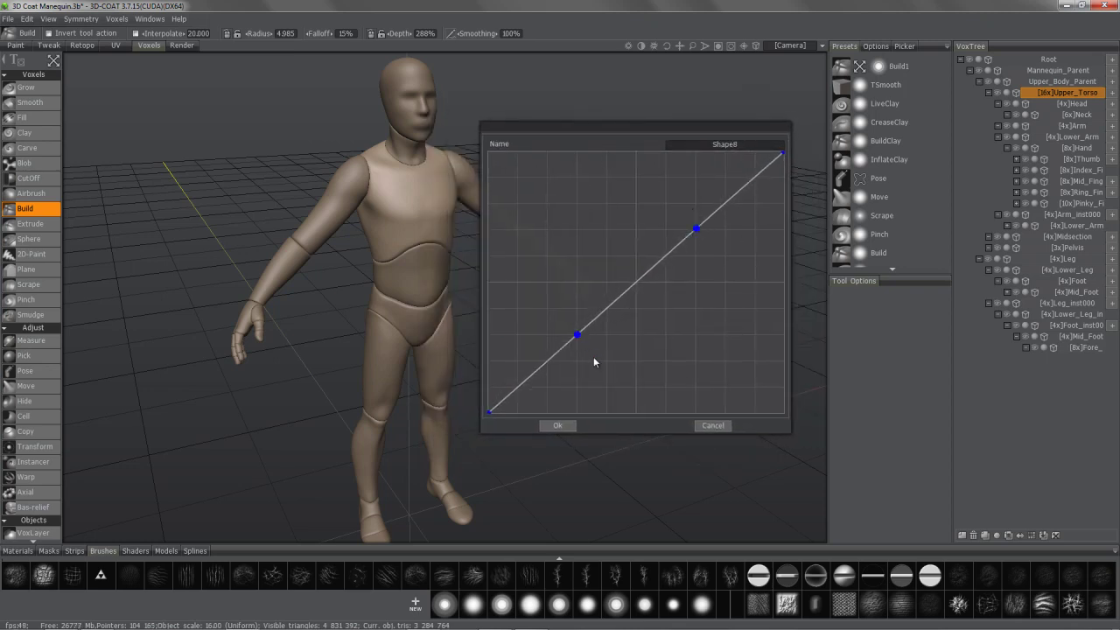
pyautogui.moveTo(697, 232); pyautogui.dragTo(683, 202)
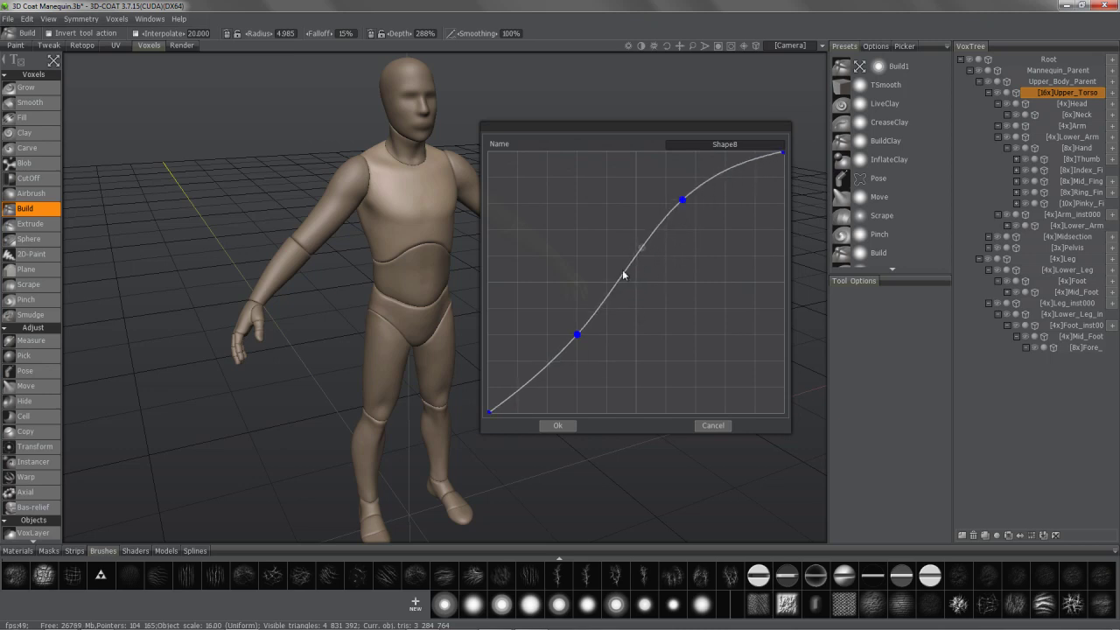
pyautogui.moveTo(577, 336); pyautogui.dragTo(599, 349)
pyautogui.click(560, 425)
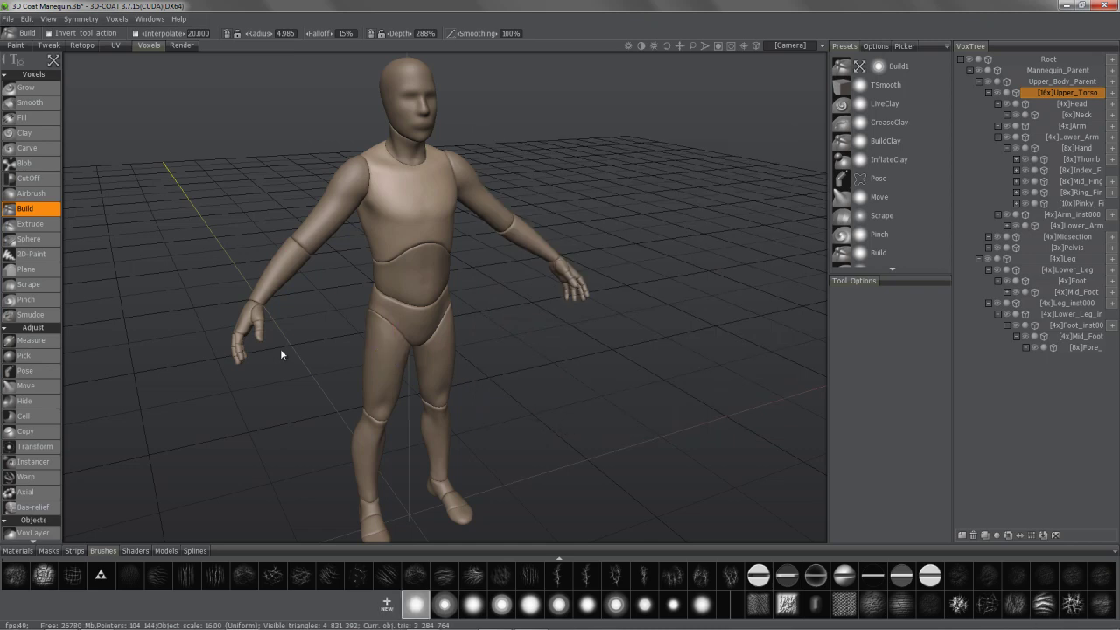
# Reopen the curve of the newly created S-shaped brush to review it, then close the editor without edits
pyautogui.rightClick(415, 603)
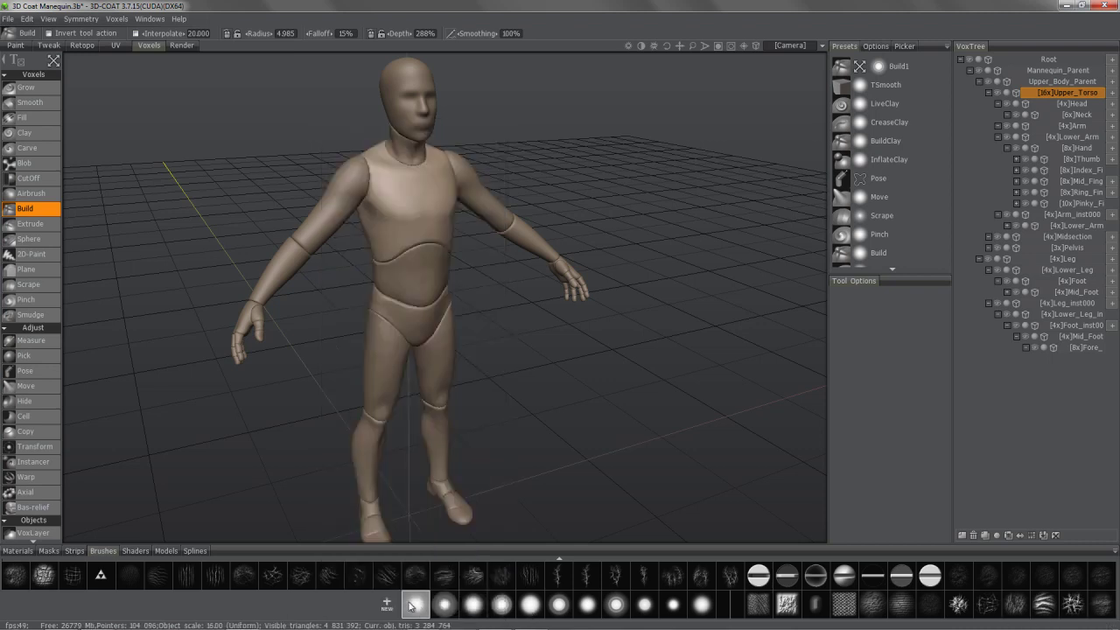
pyautogui.rightClick(415, 611)
pyautogui.click(411, 137)
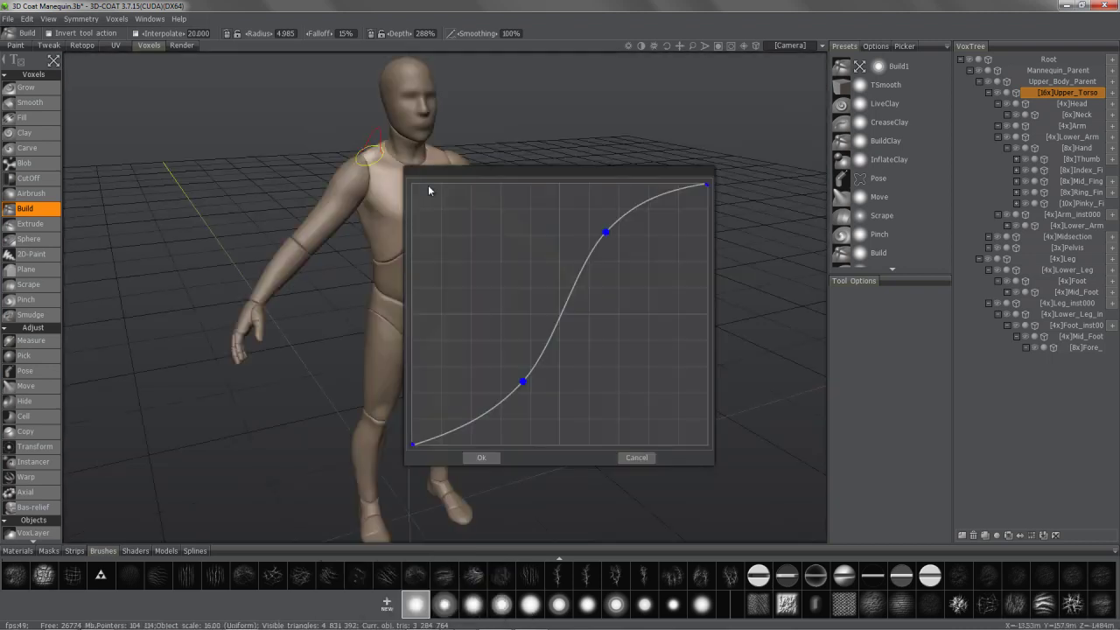
pyautogui.click(481, 458)
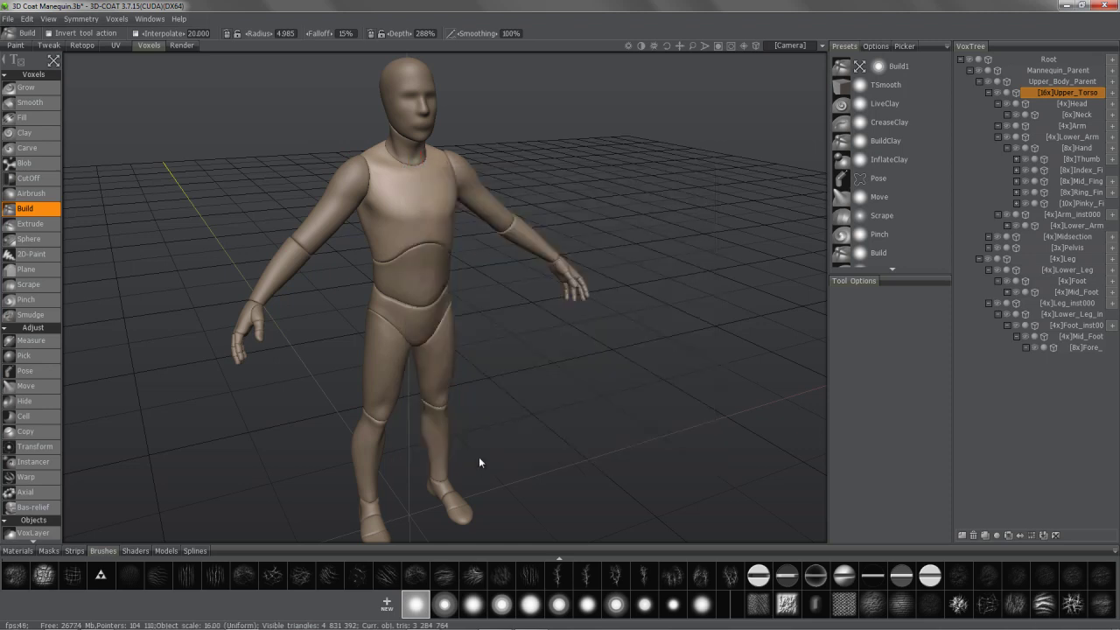
# Start another new brush using curves, placing its curve editor clear of the mannequin
pyautogui.click(387, 604)
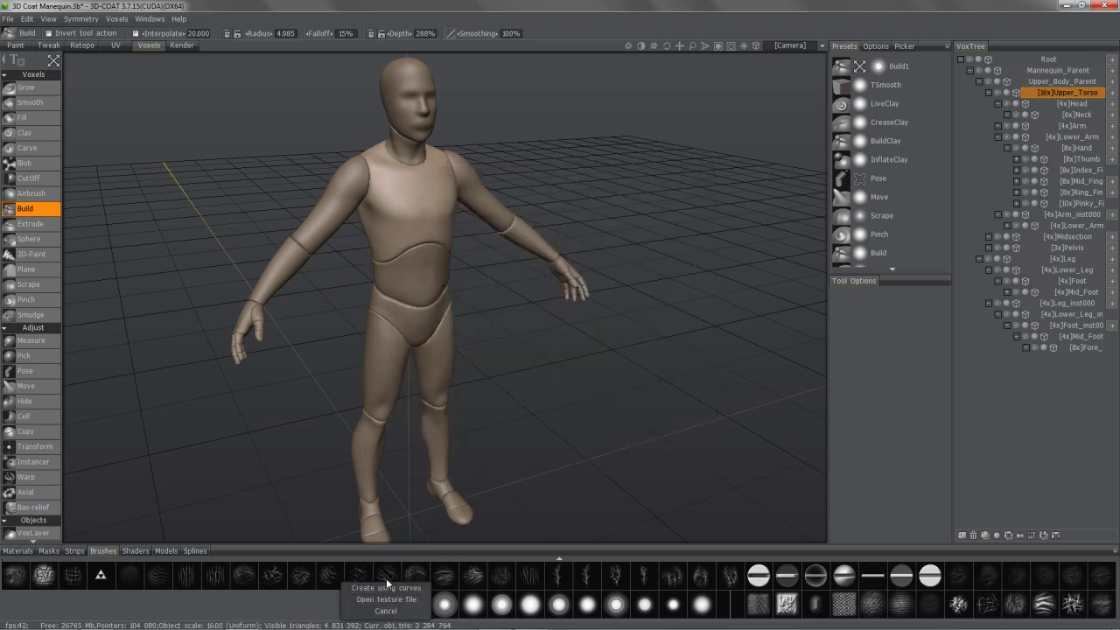
pyautogui.click(383, 588)
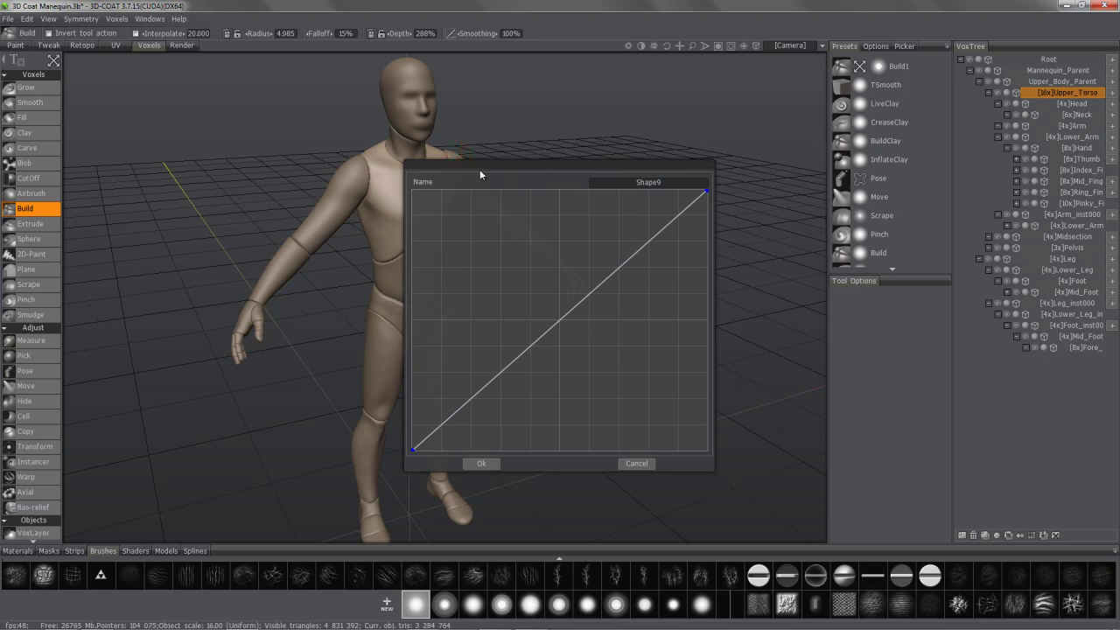
pyautogui.moveTo(490, 167); pyautogui.dragTo(684, 133)
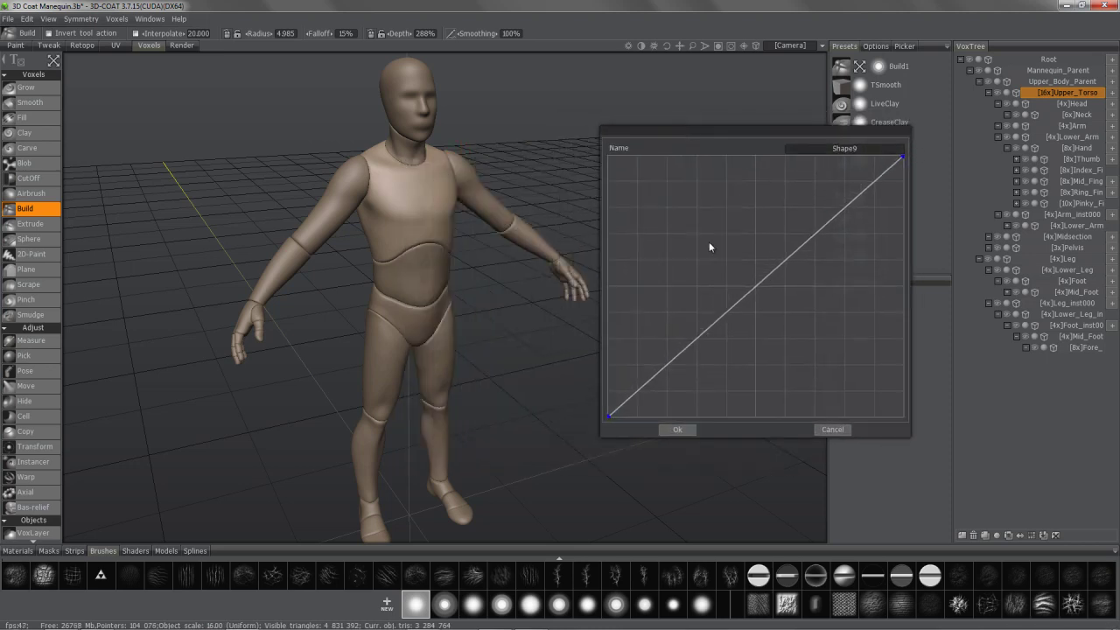
pyautogui.keyDown('alt'); pyautogui.moveTo(709, 246); pyautogui.dragTo(700, 211); pyautogui.keyUp('alt')
pyautogui.keyDown('alt'); pyautogui.moveTo(610, 245); pyautogui.dragTo(525, 249, button='middle'); pyautogui.keyUp('alt')
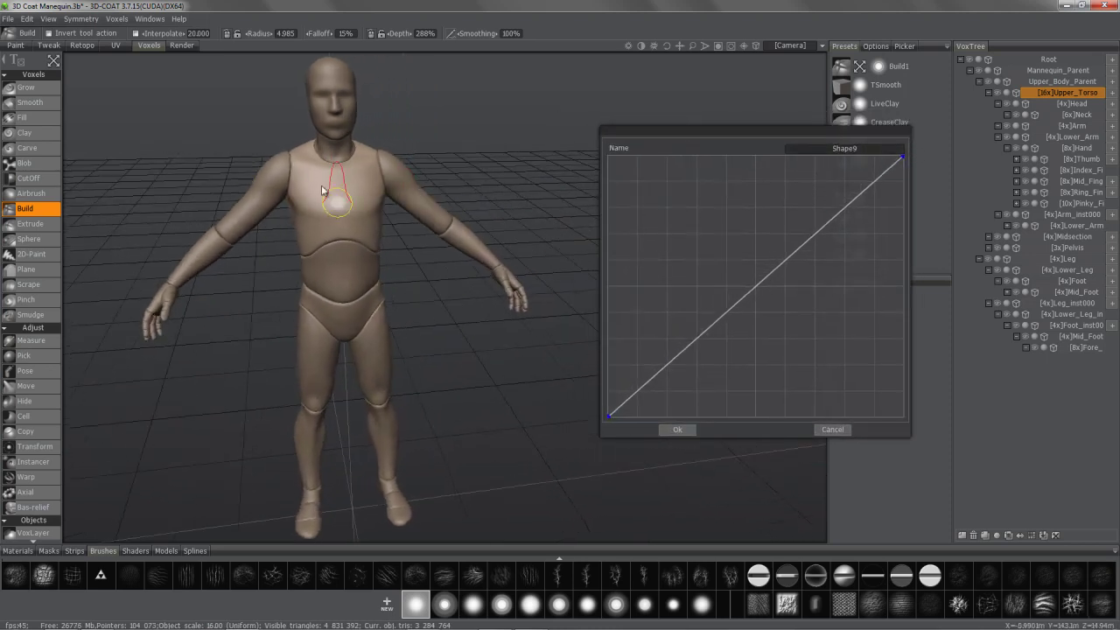
pyautogui.keyDown('alt'); pyautogui.moveTo(322, 189); pyautogui.dragTo(291, 117); pyautogui.keyUp('alt')
pyautogui.keyDown('alt'); pyautogui.moveTo(290, 117); pyautogui.dragTo(350, 119, button='right'); pyautogui.keyUp('alt')
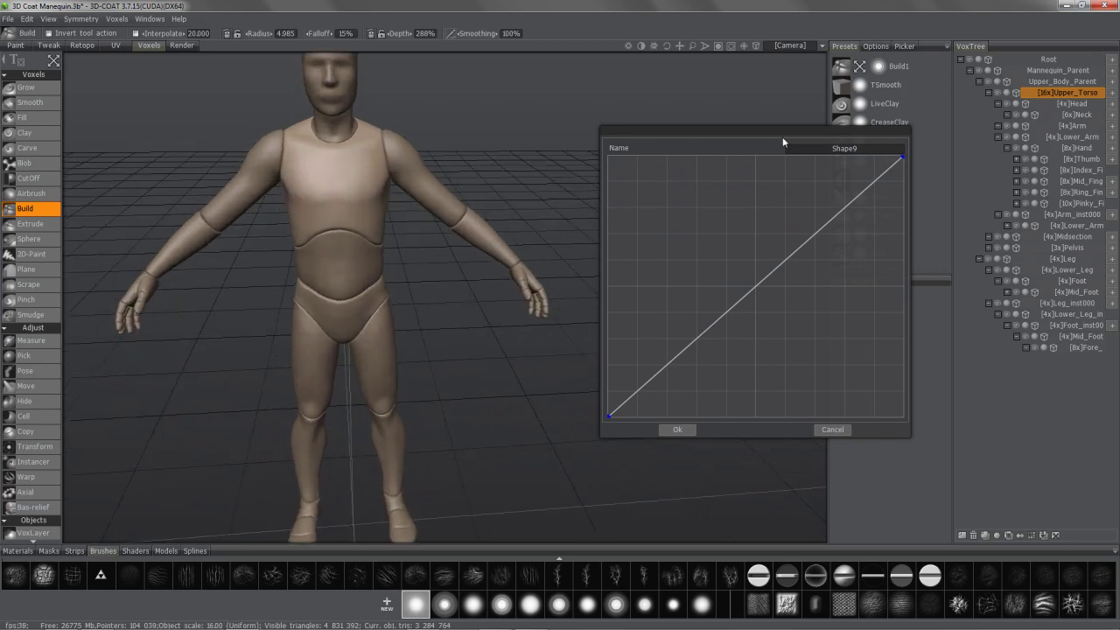
pyautogui.keyDown('alt'); pyautogui.moveTo(783, 139); pyautogui.dragTo(774, 213); pyautogui.keyUp('alt')
pyautogui.keyDown('alt'); pyautogui.moveTo(774, 214); pyautogui.dragTo(832, 199, button='right'); pyautogui.keyUp('alt')
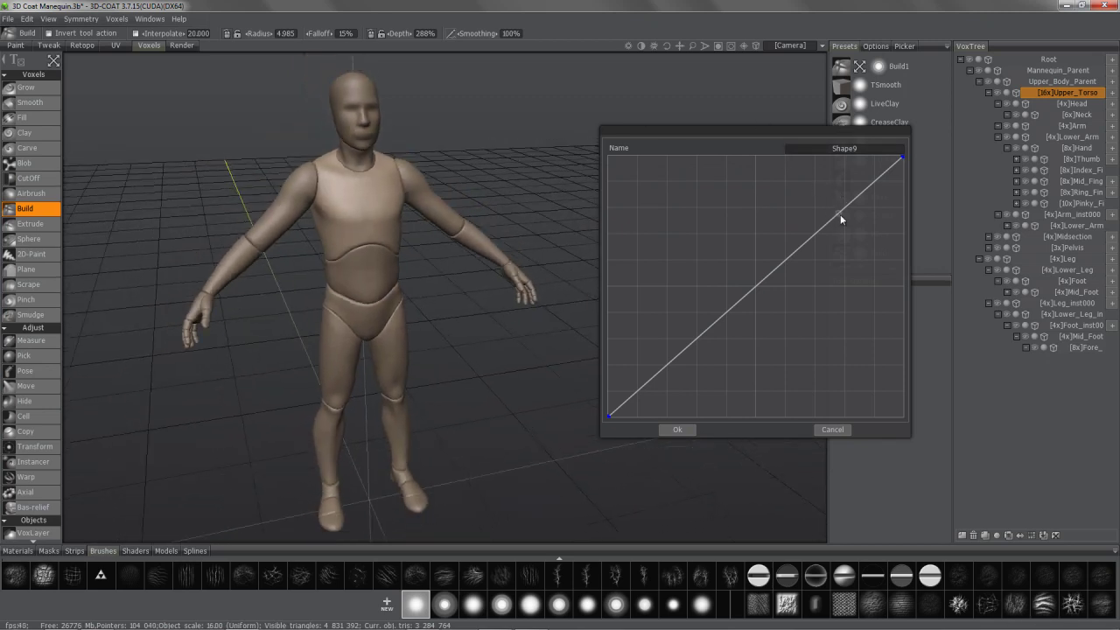
# Add three points along the curve, make the upper one sharp, and pull it up near the curve's top end
pyautogui.click(833, 217)
pyautogui.moveTo(834, 219); pyautogui.dragTo(821, 200)
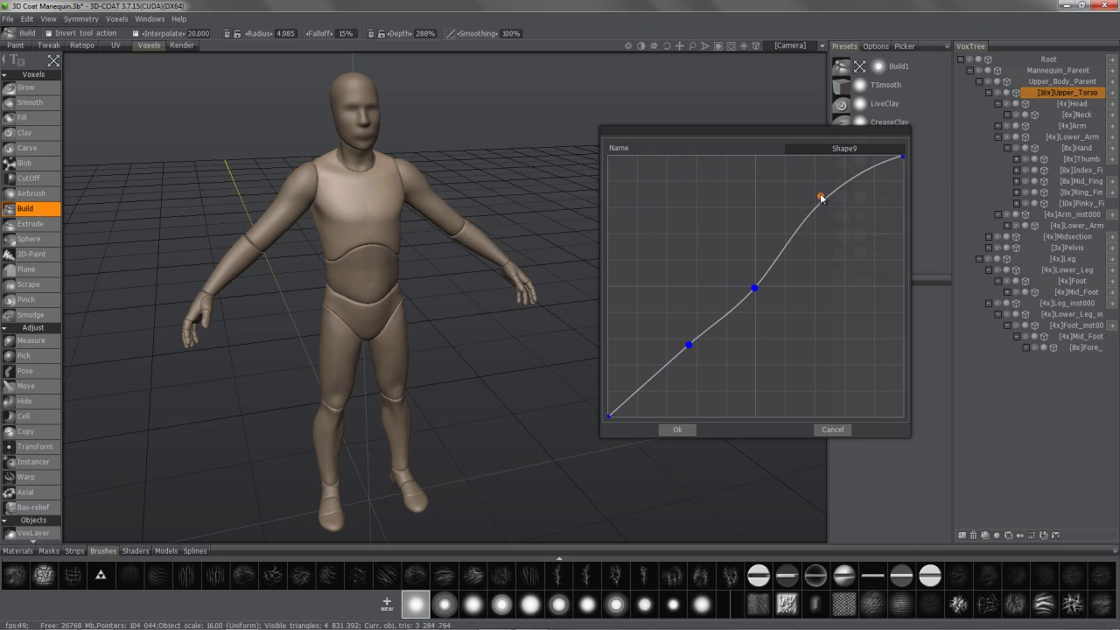
pyautogui.moveTo(821, 198); pyautogui.dragTo(810, 199)
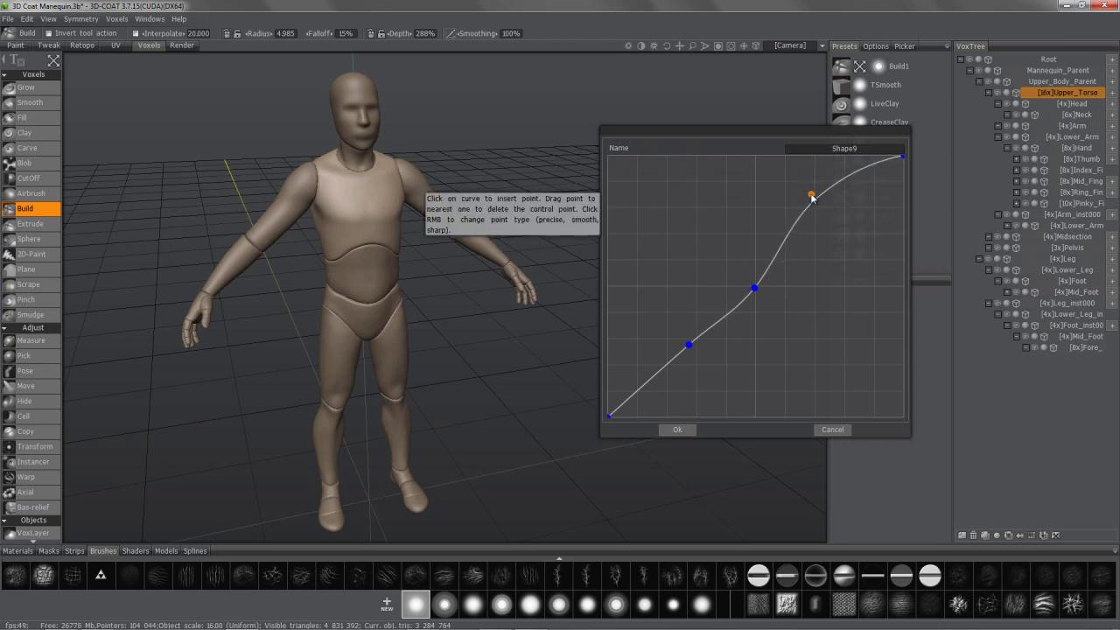
pyautogui.rightClick(811, 195)
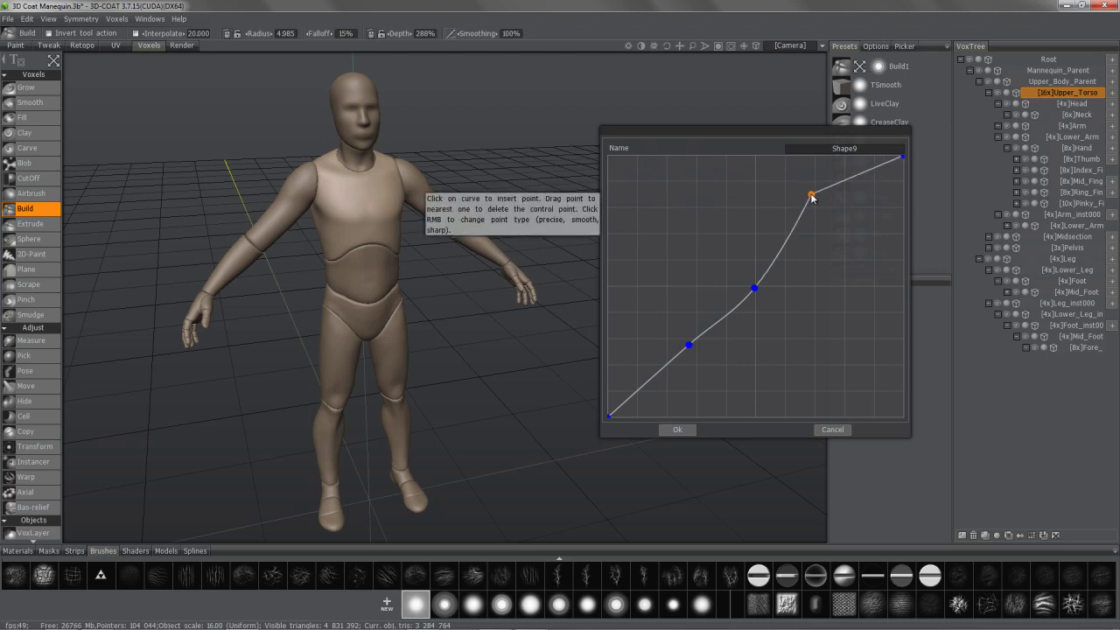
pyautogui.moveTo(812, 199); pyautogui.dragTo(815, 195)
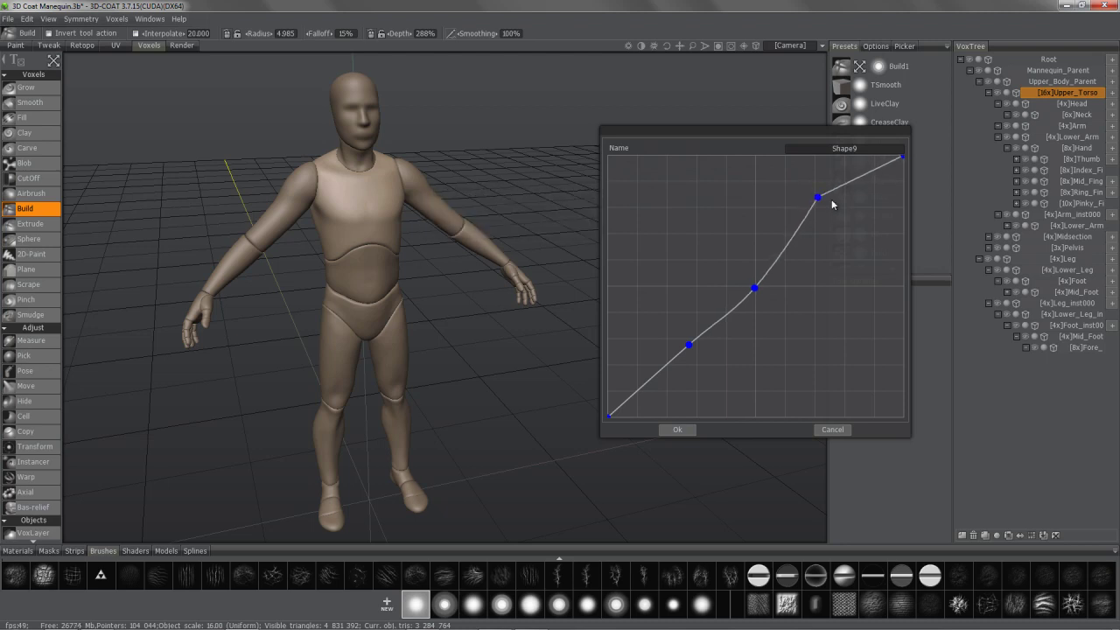
pyautogui.moveTo(816, 199); pyautogui.dragTo(836, 168)
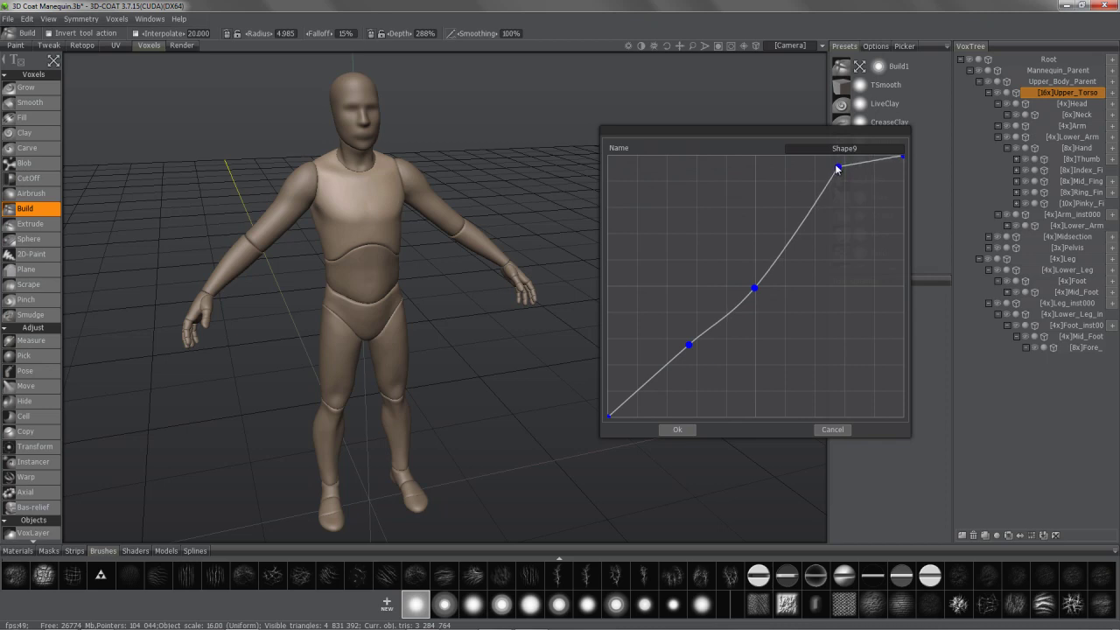
# Insert a point between the upper and middle points, lower it, and make the middle point sharp to form a shallow ledge
pyautogui.click(802, 224)
pyautogui.moveTo(804, 224); pyautogui.dragTo(816, 278)
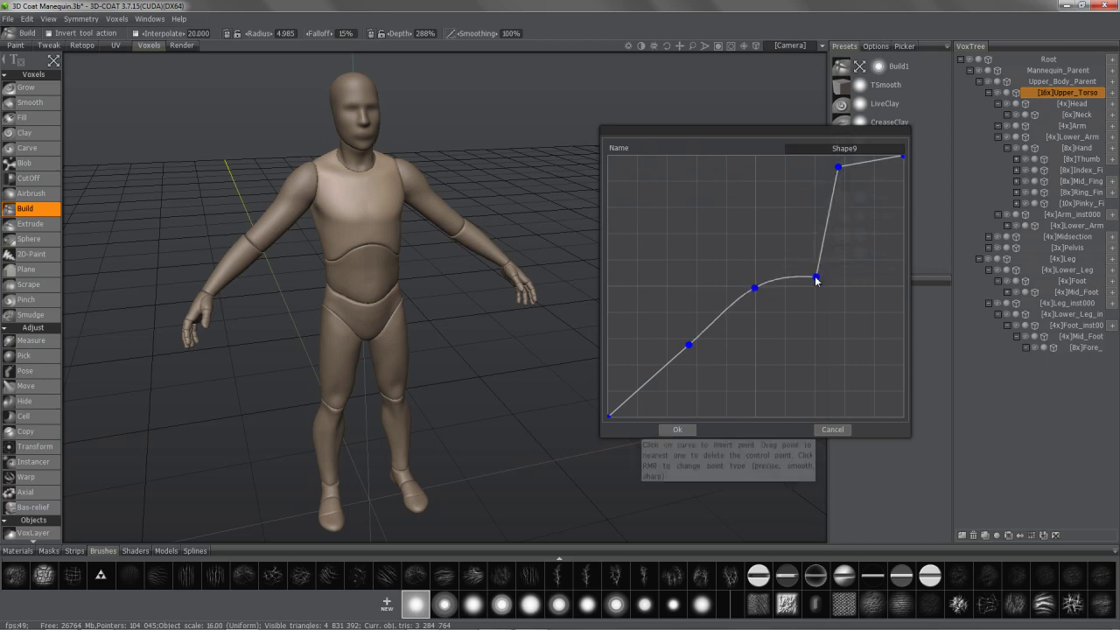
pyautogui.click(753, 288)
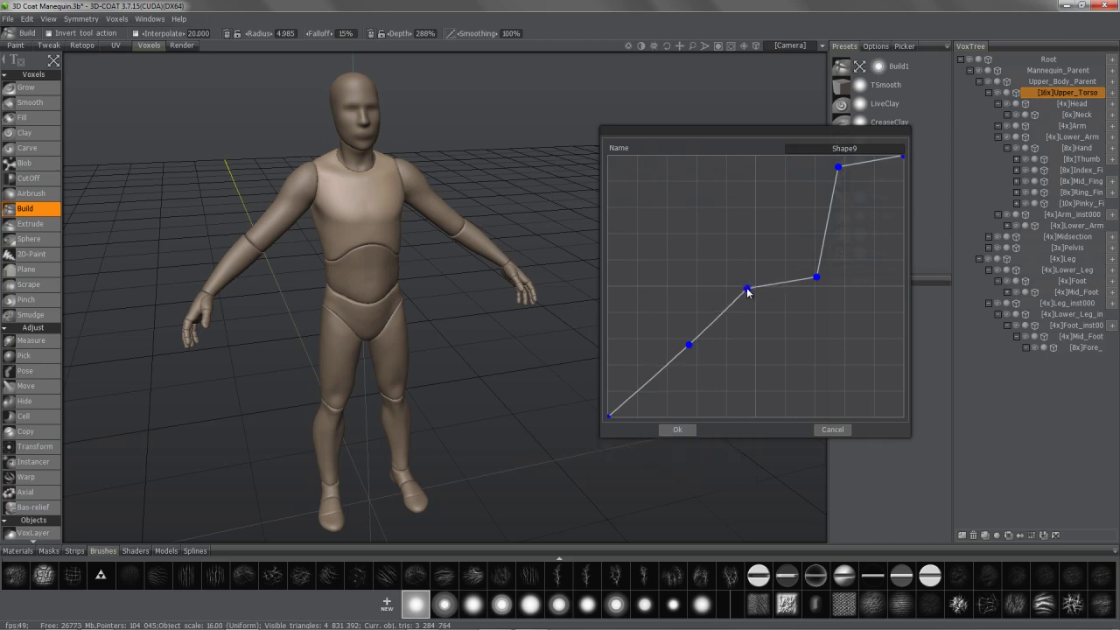
pyautogui.moveTo(743, 292); pyautogui.dragTo(742, 294)
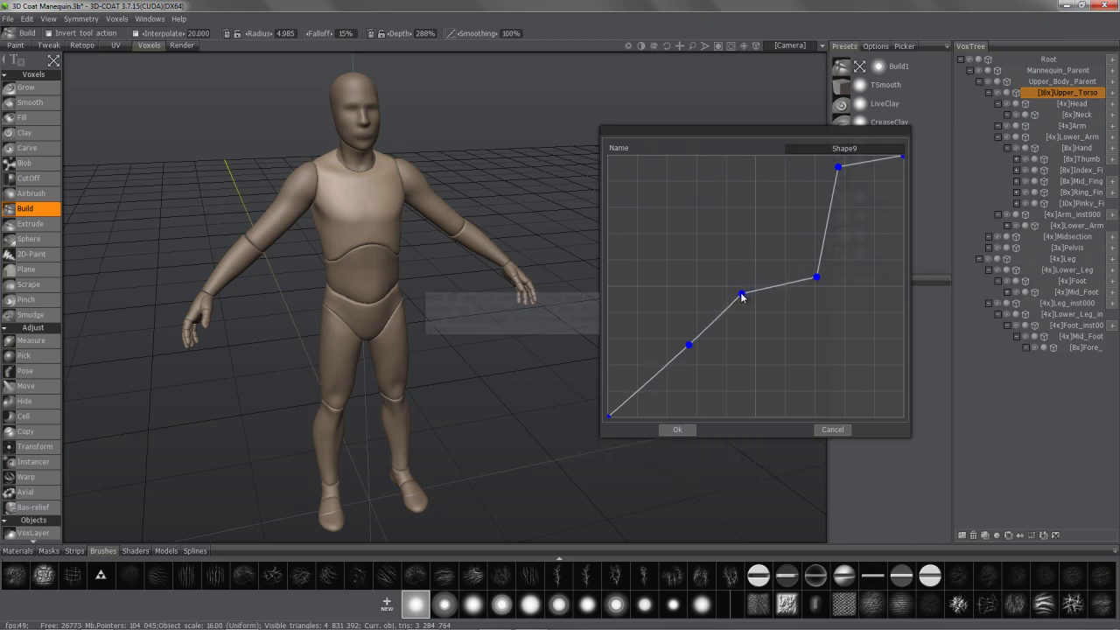
# Shape a second ledge in the lower half of the curve with extra points and a sharp corner, then save the brush
pyautogui.click(712, 327)
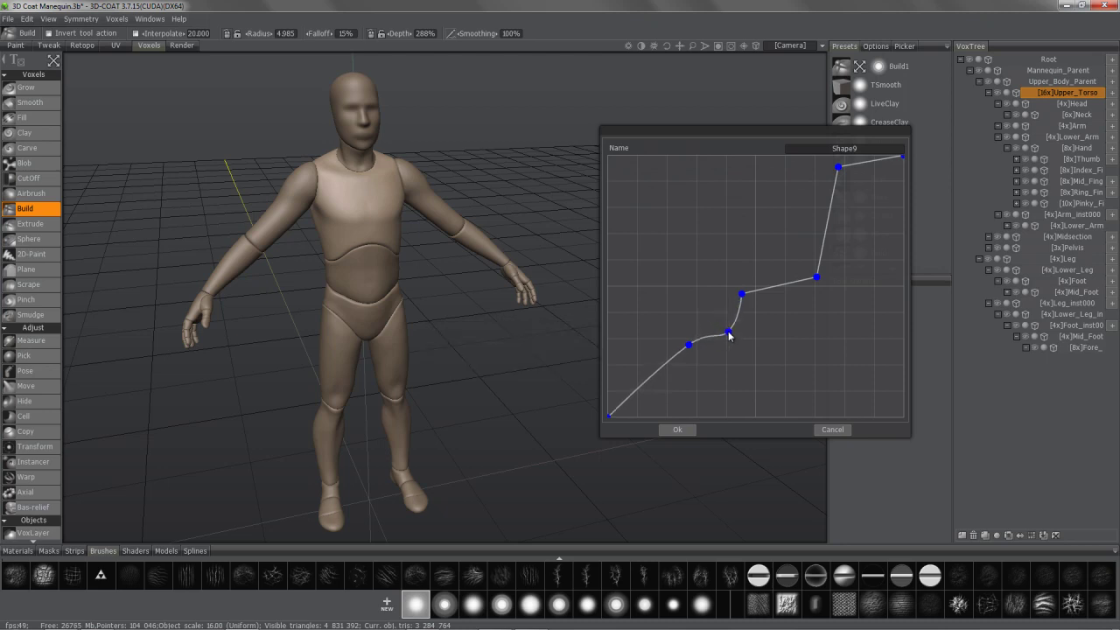
pyautogui.rightClick(683, 349)
pyautogui.moveTo(683, 347); pyautogui.dragTo(683, 344)
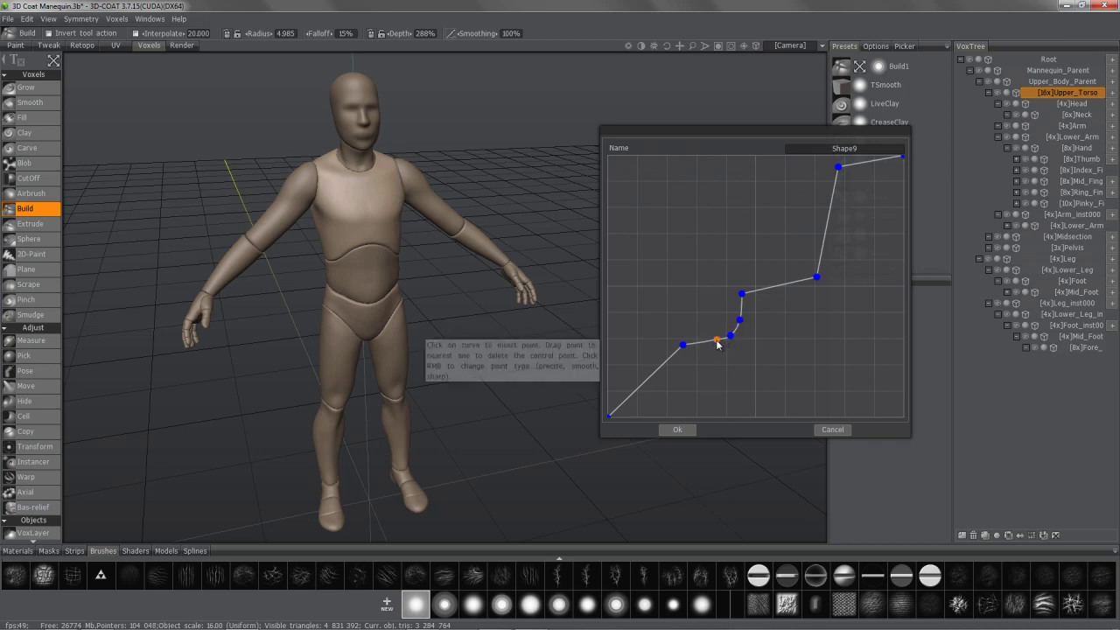
pyautogui.moveTo(717, 340); pyautogui.dragTo(721, 342)
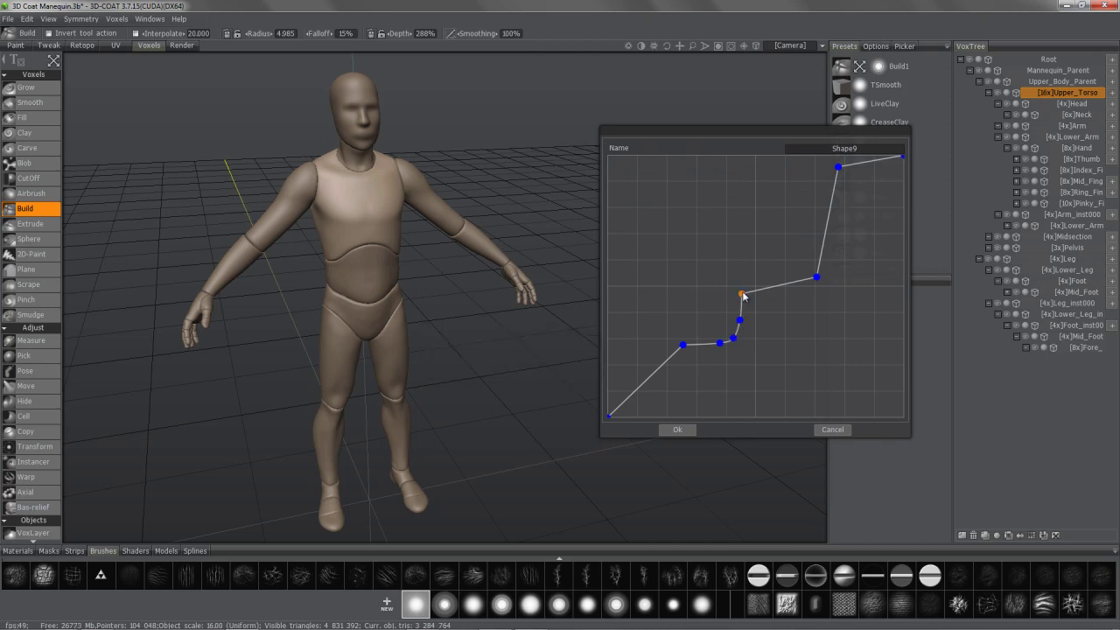
pyautogui.moveTo(746, 294); pyautogui.dragTo(743, 320)
pyautogui.click(677, 430)
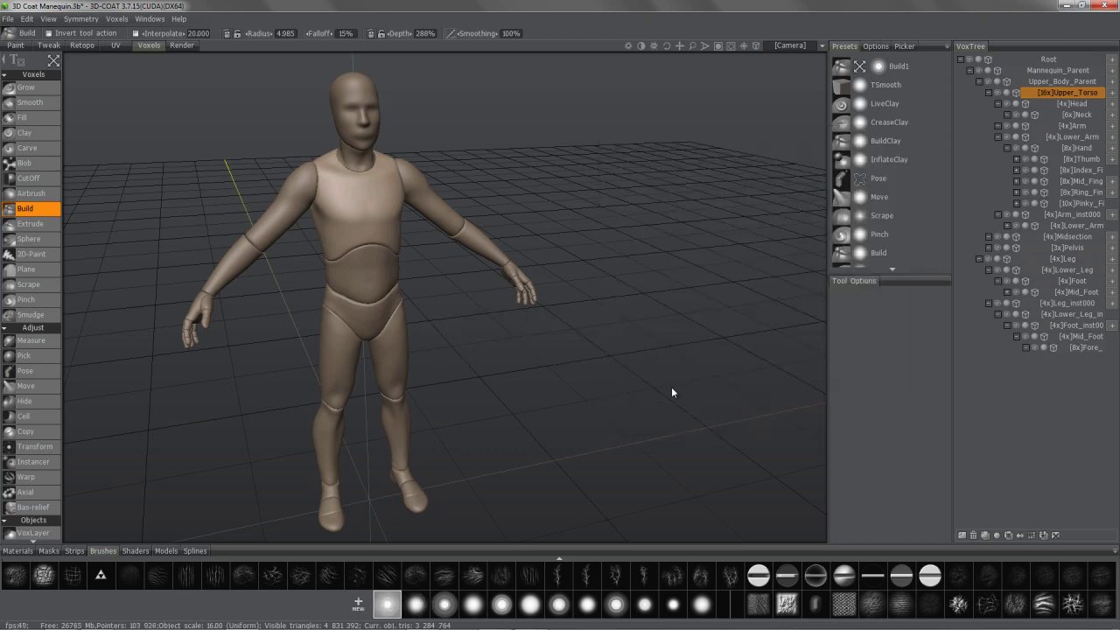
# Stamp the new stepped brush onto the mannequin's right chest with the Build tool to form concentric raised rings
pyautogui.keyDown('alt'); pyautogui.moveTo(381, 174); pyautogui.dragTo(351, 196); pyautogui.keyUp('alt')
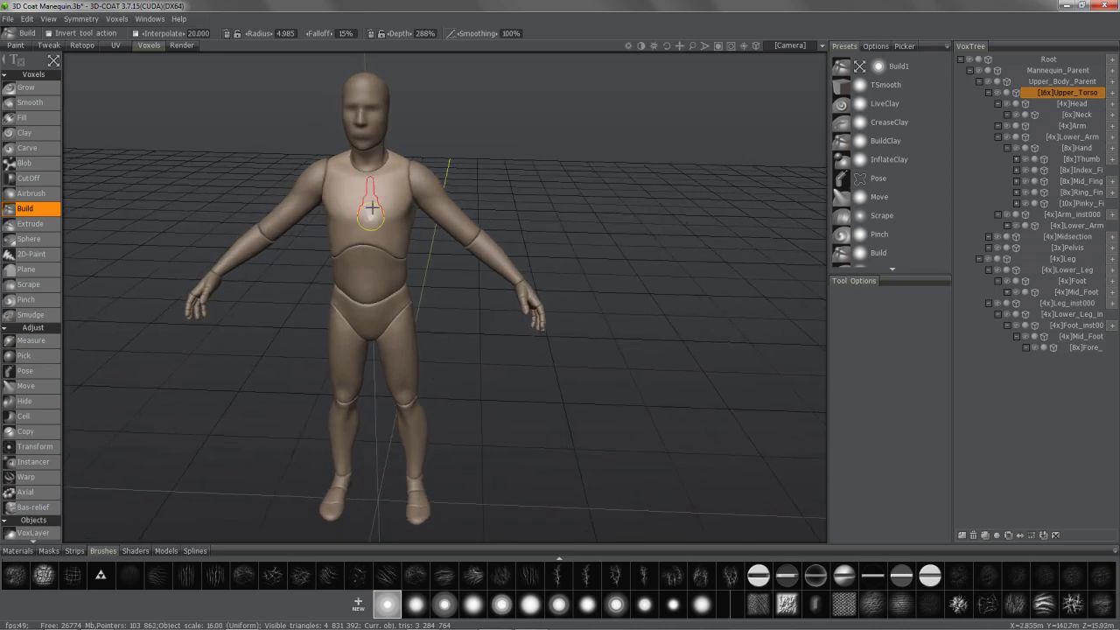
pyautogui.keyDown('alt'); pyautogui.moveTo(373, 212); pyautogui.dragTo(373, 156, button='right'); pyautogui.keyUp('alt')
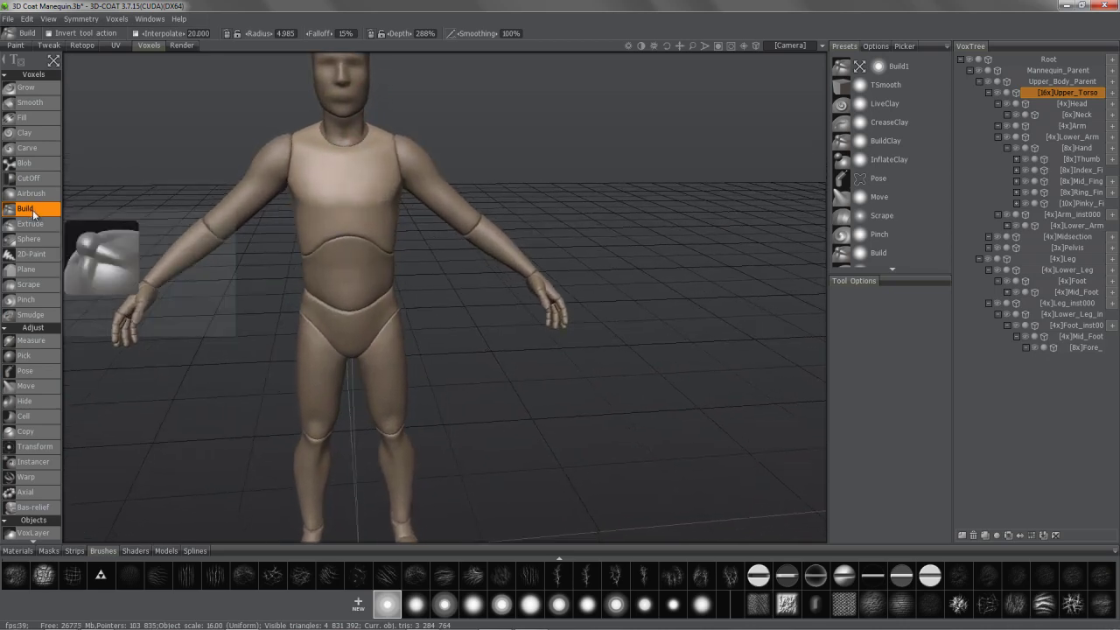
pyautogui.click(54, 61)
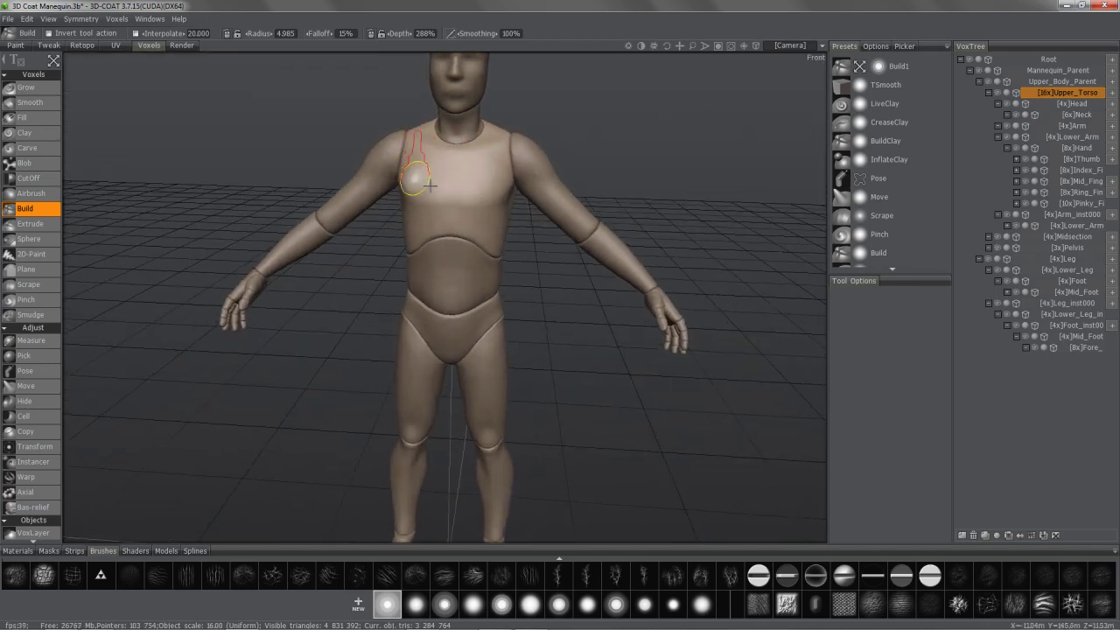
pyautogui.scroll(-2, 476, 120)
pyautogui.scroll(5, 412, 113)
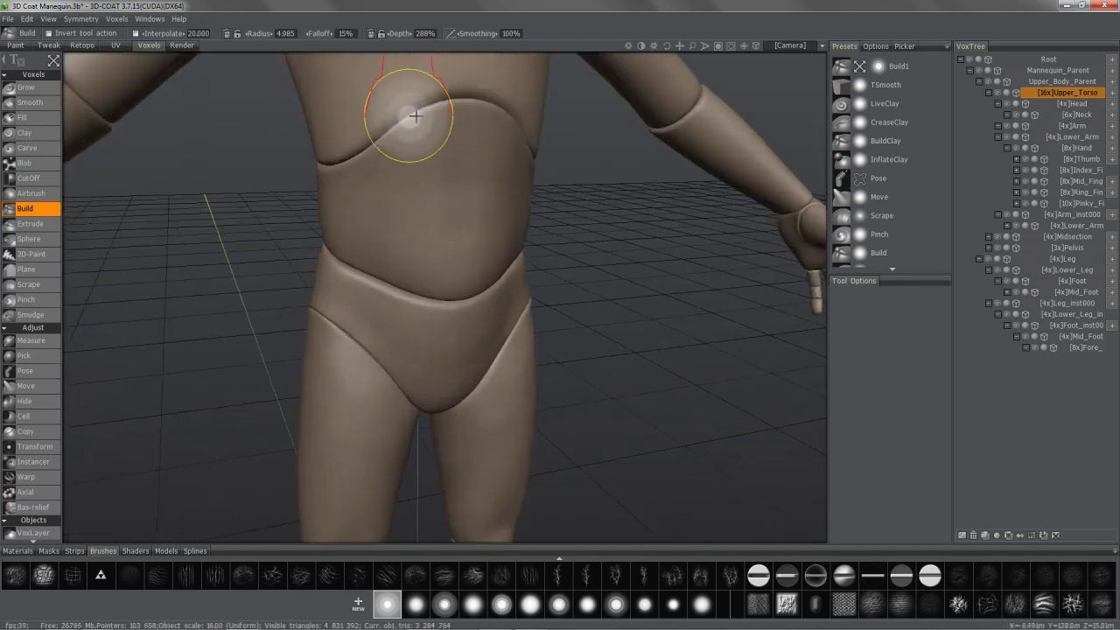
pyautogui.scroll(-5, 384, 124)
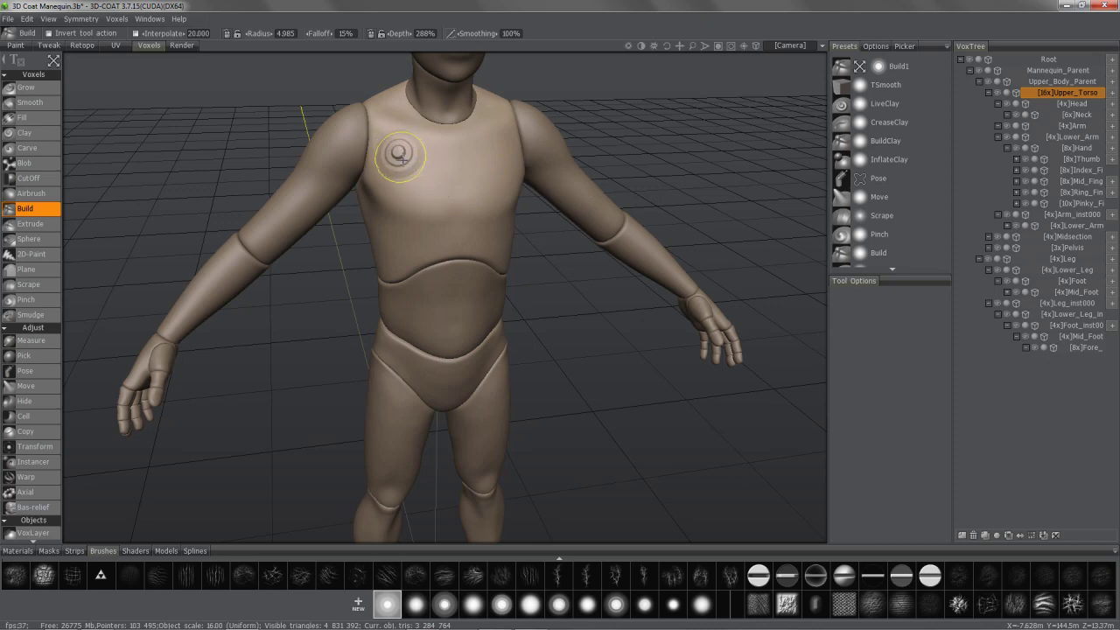
pyautogui.moveTo(402, 159)
pyautogui.mouseDown()
pyautogui.moveTo(427, 186)
pyautogui.moveTo(327, 161)
pyautogui.mouseUp()
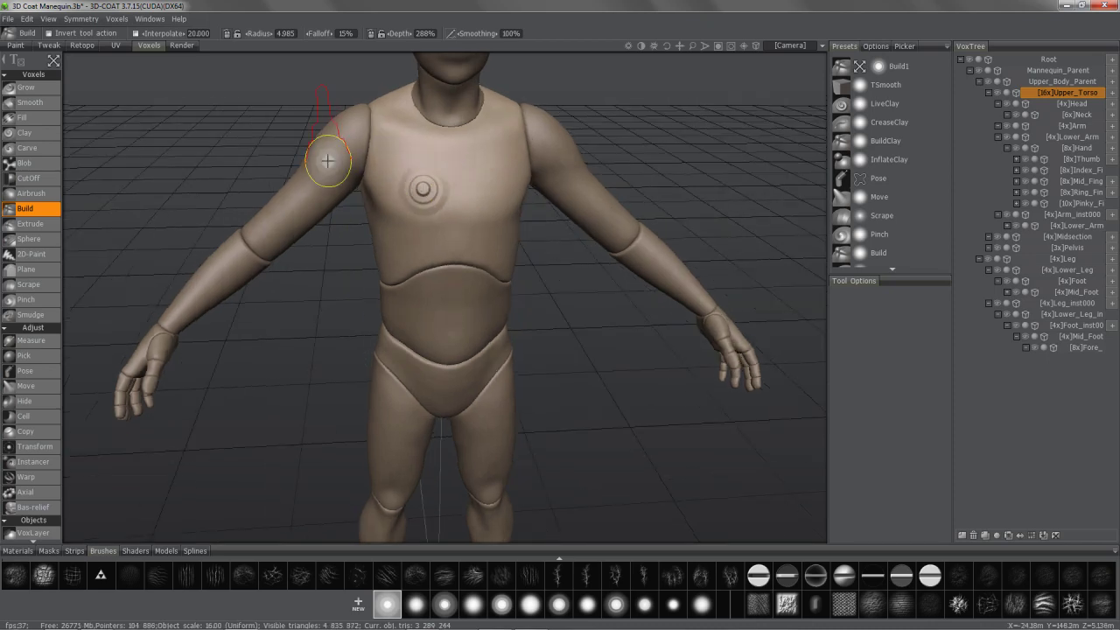
# Switch to the rotated-rectangle draw mode and stamp the stepped brush onto the mannequin's left chest
pyautogui.click(53, 60)
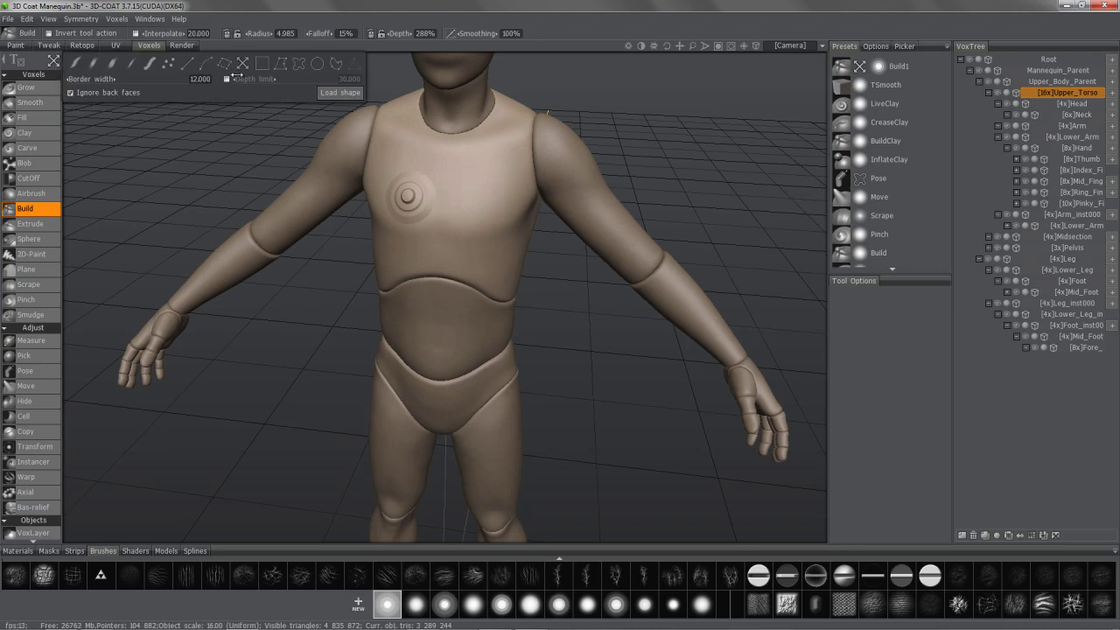
pyautogui.click(226, 68)
pyautogui.keyDown('alt'); pyautogui.moveTo(429, 177); pyautogui.dragTo(502, 195); pyautogui.keyUp('alt')
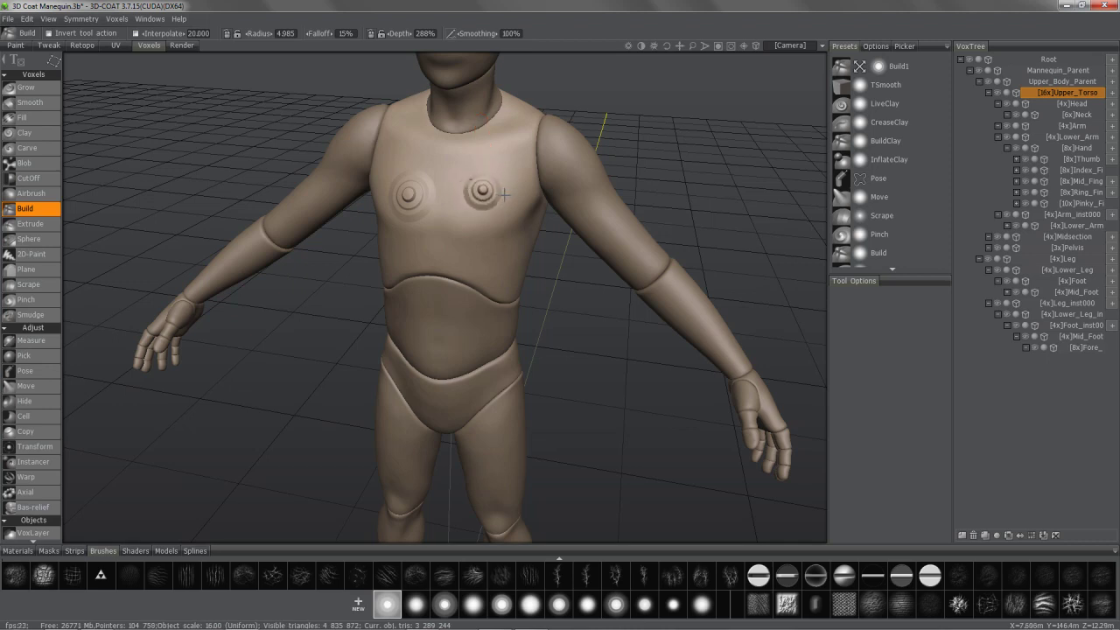
pyautogui.moveTo(578, 246)
pyautogui.mouseDown()
pyautogui.moveTo(619, 145)
pyautogui.moveTo(555, 337)
pyautogui.mouseUp()
pyautogui.moveTo(384, 191)
pyautogui.mouseDown()
pyautogui.moveTo(240, 115)
pyautogui.moveTo(324, 172)
pyautogui.moveTo(423, 163)
pyautogui.moveTo(411, 196)
pyautogui.moveTo(508, 184)
pyautogui.moveTo(437, 190)
pyautogui.moveTo(519, 237)
pyautogui.moveTo(501, 233)
pyautogui.mouseUp()
pyautogui.moveTo(55, 65)
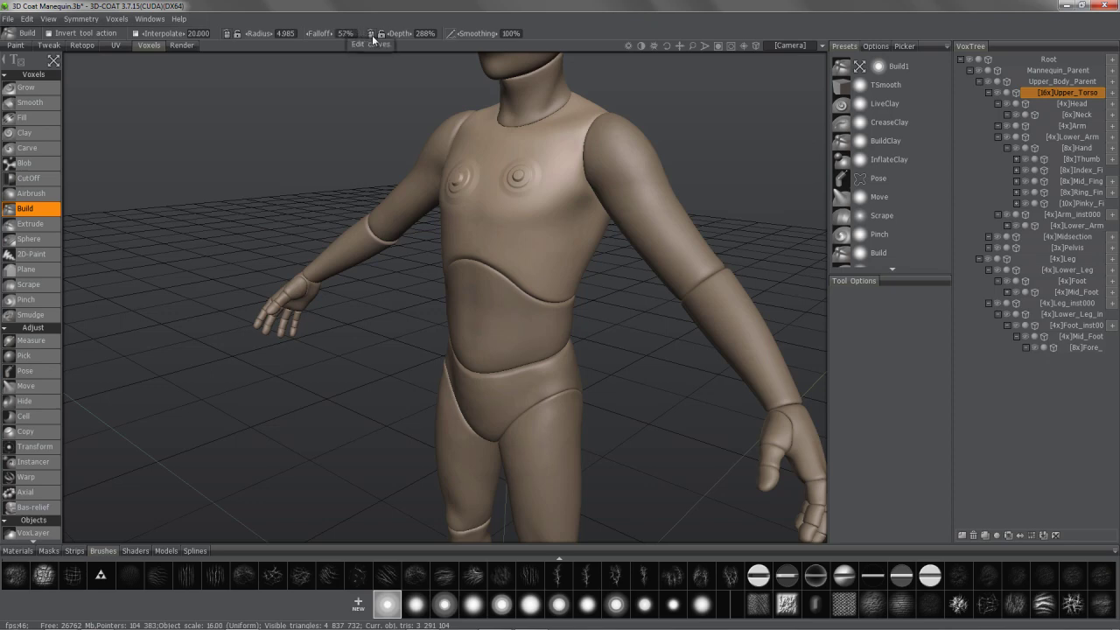
# Set the brush falloff to 11% and stamp the stepped brush on both flanks of the mannequin's upper torso
pyautogui.scroll(1, 495, 201)
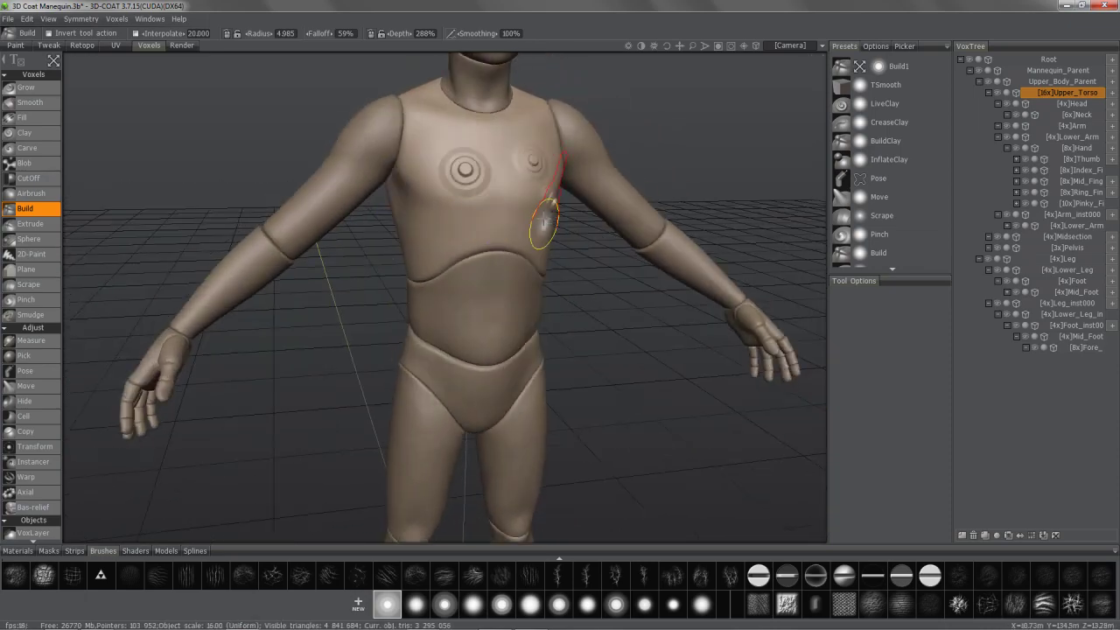
pyautogui.moveTo(554, 197)
pyautogui.mouseDown(button='right')
pyautogui.moveTo(545, 210)
pyautogui.moveTo(537, 174)
pyautogui.moveTo(555, 213)
pyautogui.moveTo(366, 75)
pyautogui.mouseUp(button='right')
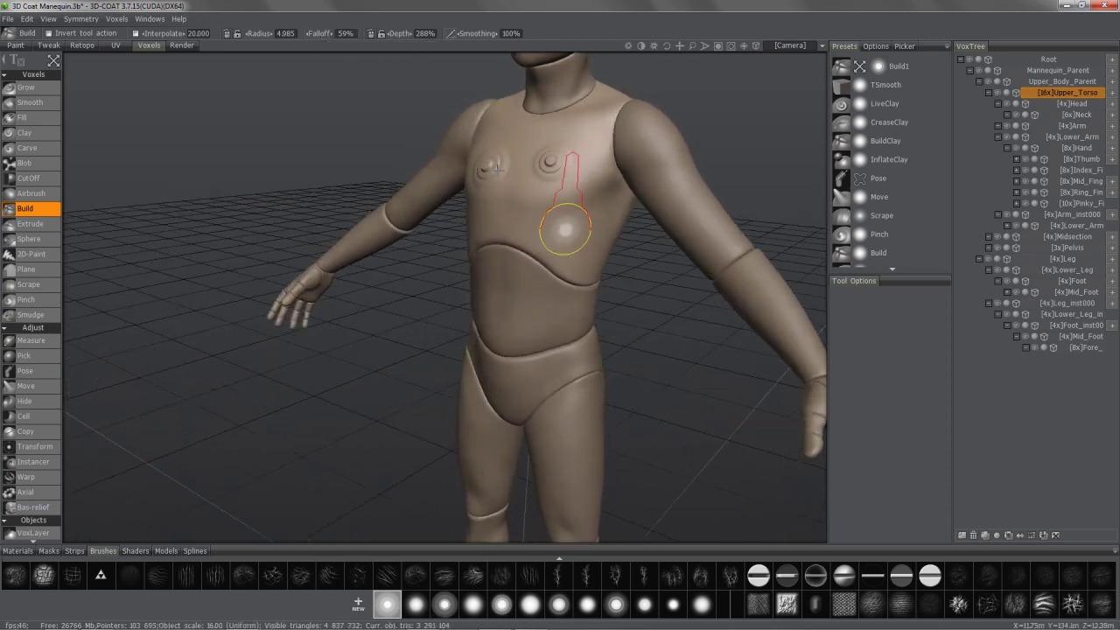
pyautogui.moveTo(304, 34); pyautogui.dragTo(276, 34)
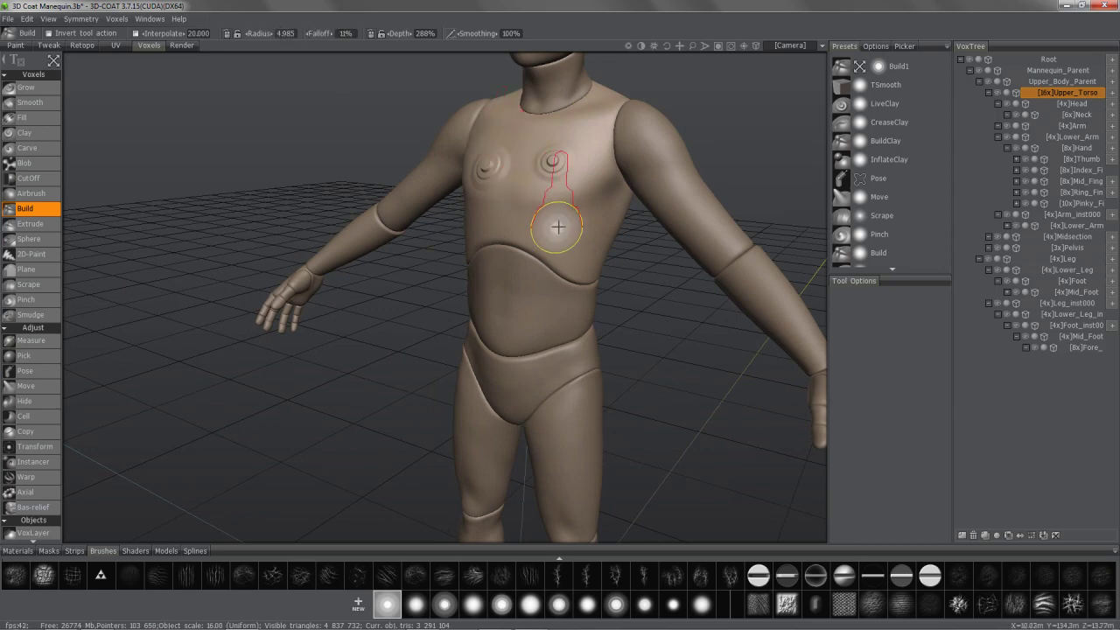
pyautogui.moveTo(398, 181); pyautogui.dragTo(451, 140)
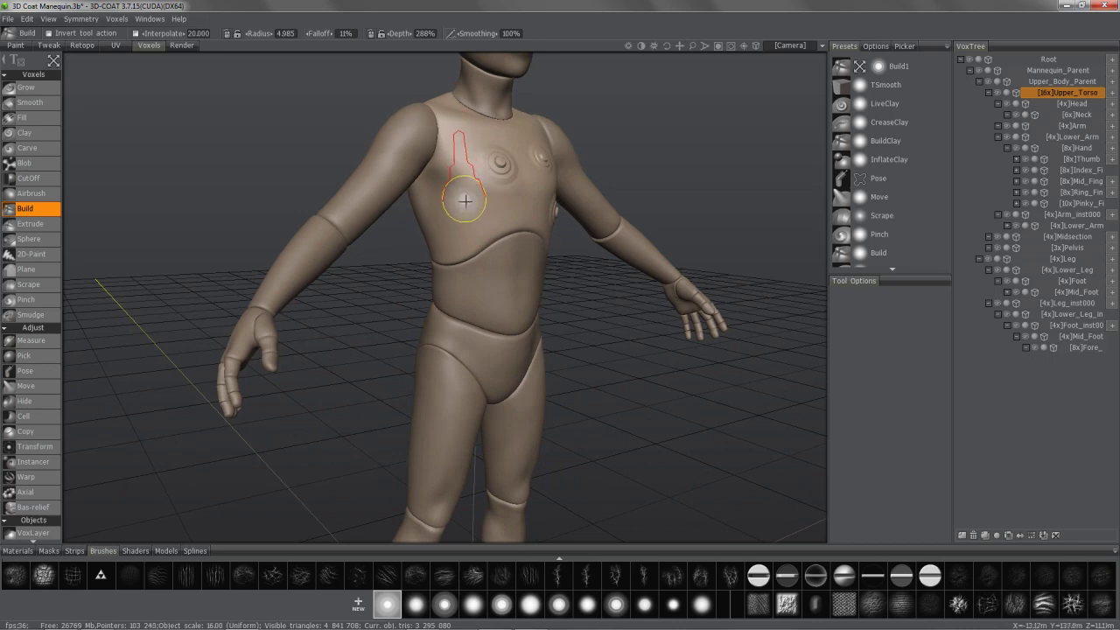
pyautogui.moveTo(465, 202)
pyautogui.keyDown('alt'); pyautogui.mouseDown()
pyautogui.moveTo(486, 168)
pyautogui.moveTo(465, 206)
pyautogui.mouseUp(); pyautogui.keyUp('alt')
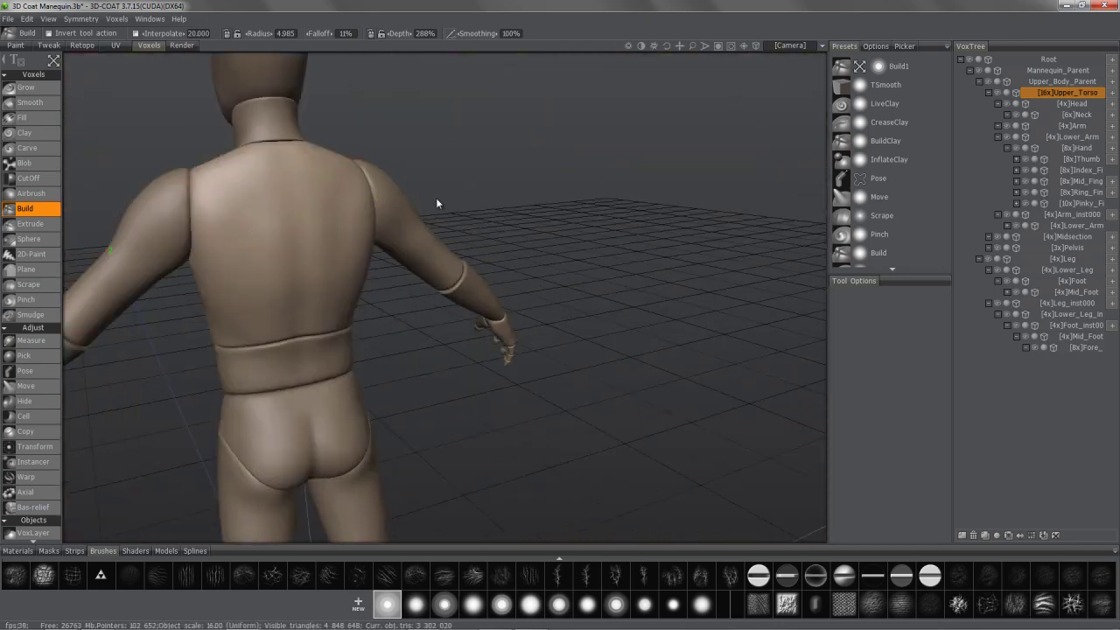
# Switch to the freehand stroke draw mode and set the brush spacing to 207%
pyautogui.click(53, 61)
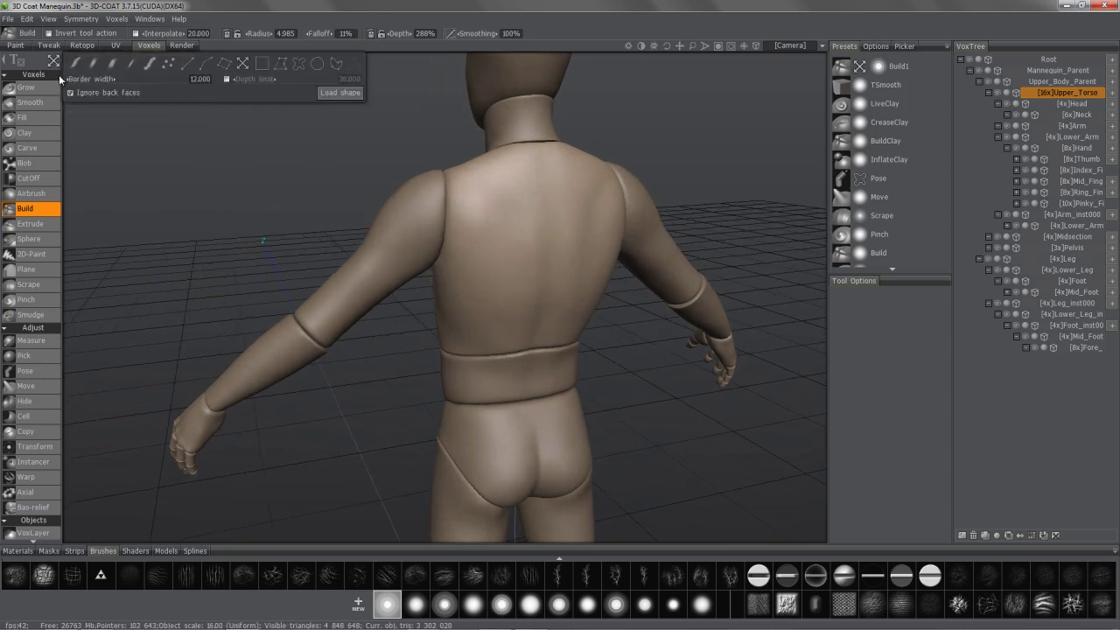
pyautogui.click(148, 64)
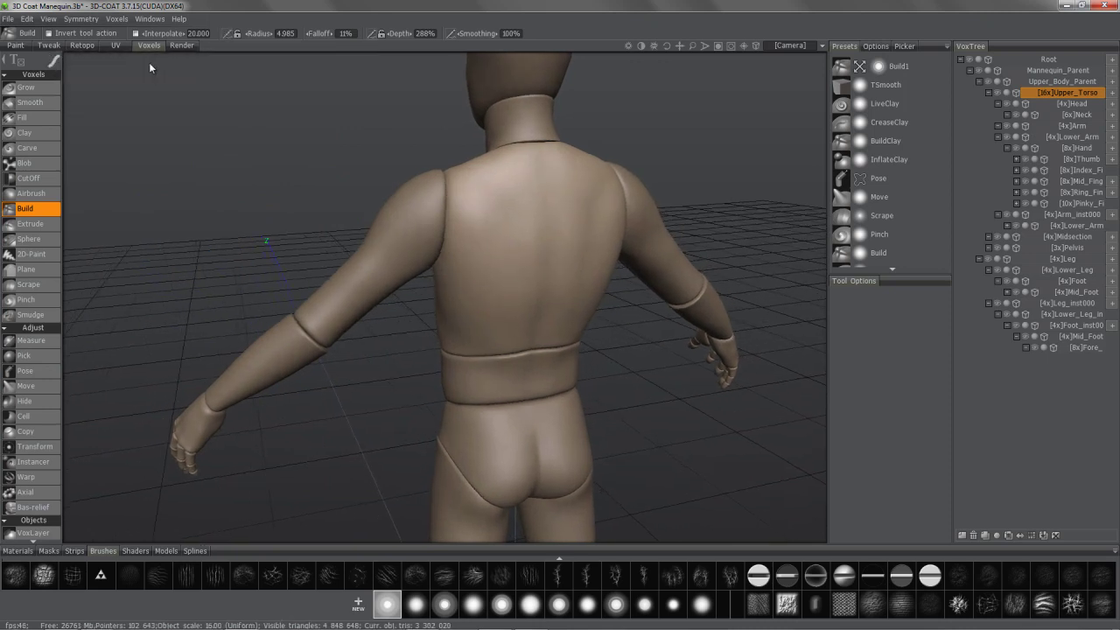
pyautogui.click(877, 46)
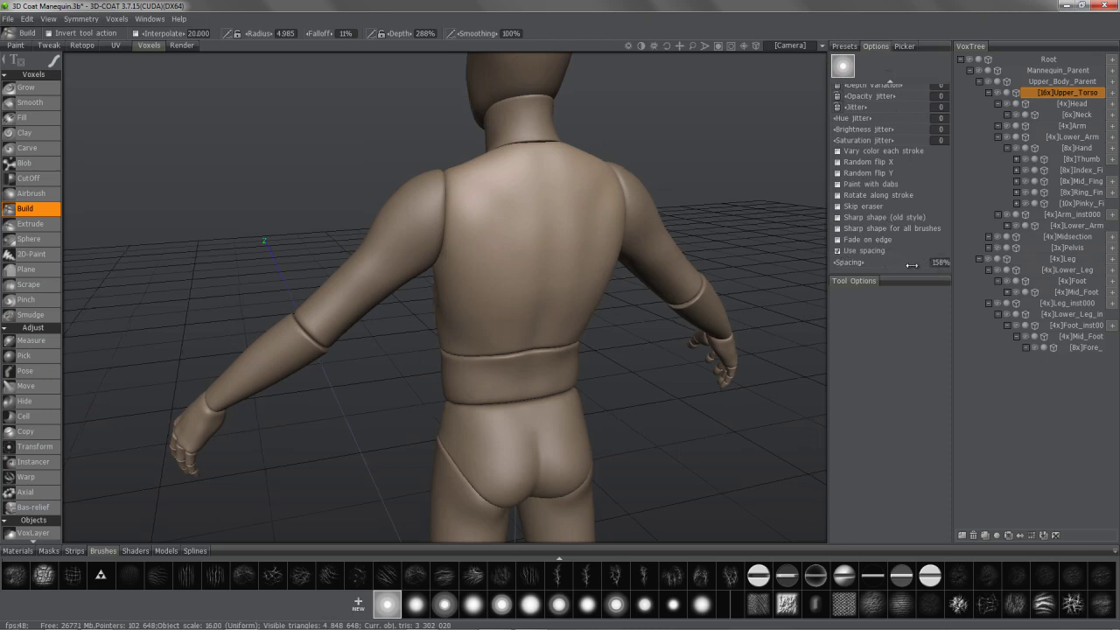
pyautogui.press('KP_8')
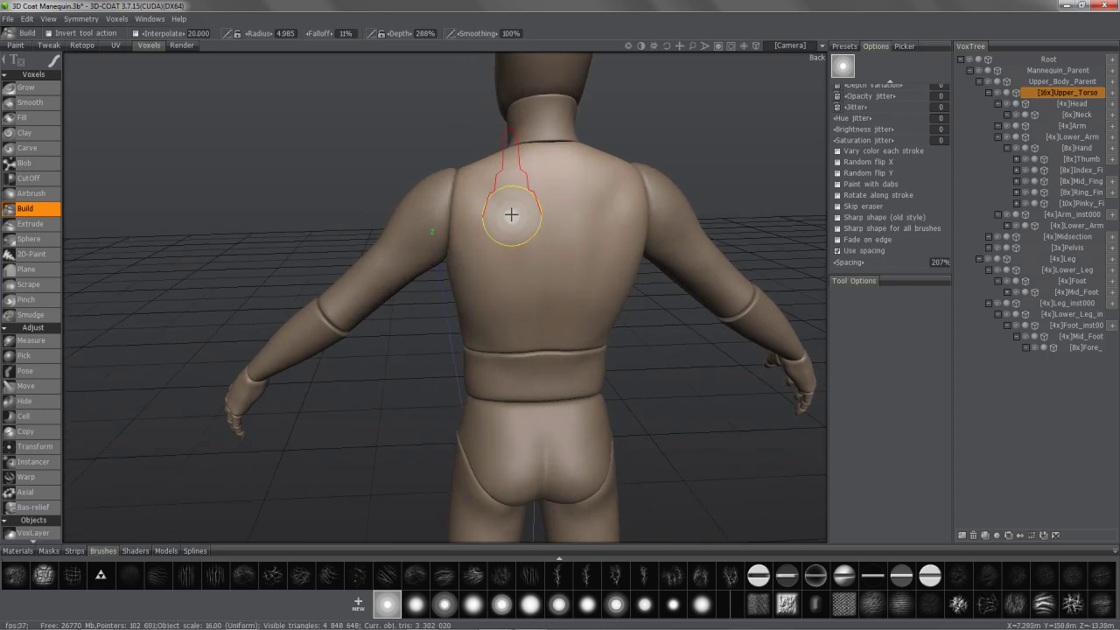
# Try a vertical stroke of the stepped brush down the left half of the mannequin's back and undo it
pyautogui.click(519, 204)
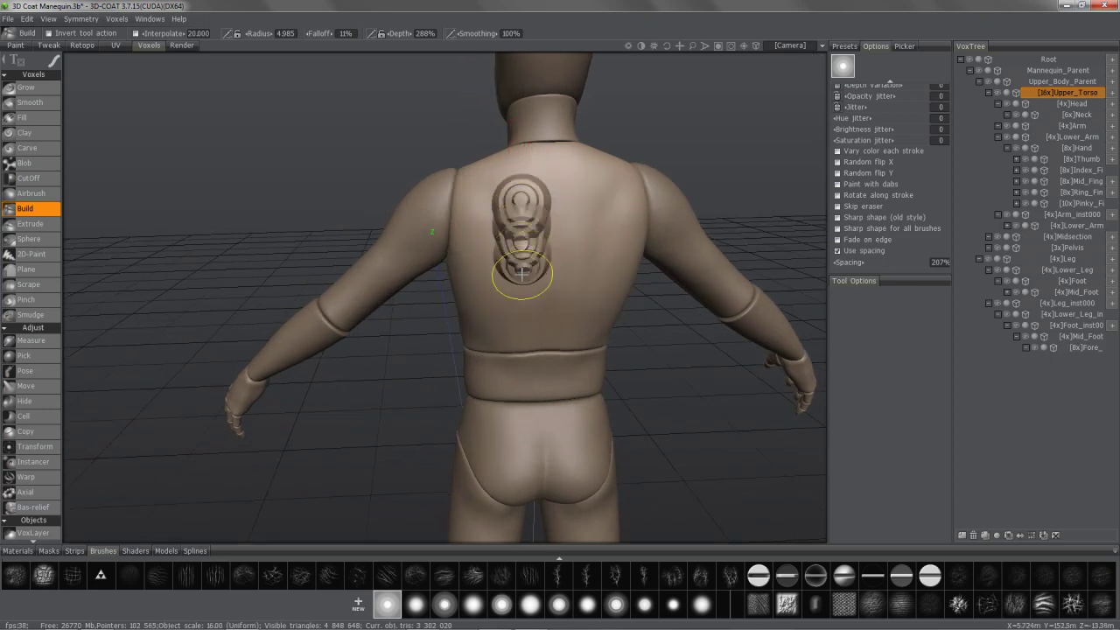
pyautogui.moveTo(339, 176); pyautogui.dragTo(341, 177)
pyautogui.hotkey('ctrl', 'z')
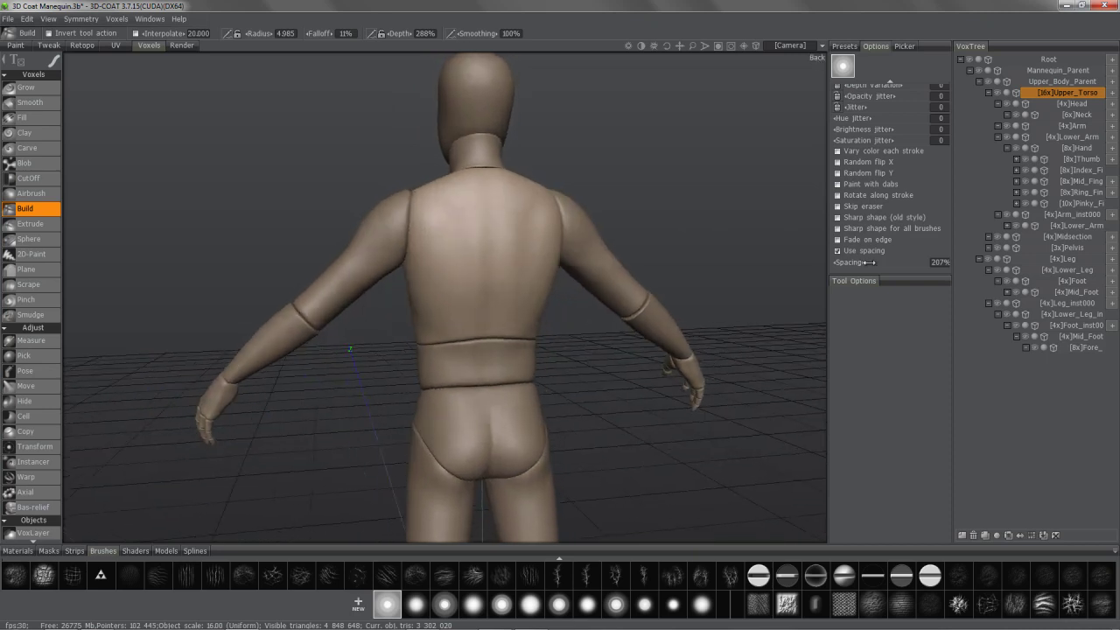
# Set the brush spacing to 400% and stroke down the right half of the back to place separate large stepped mounds
pyautogui.moveTo(527, 219)
pyautogui.keyDown('alt'); pyautogui.mouseDown()
pyautogui.moveTo(500, 212)
pyautogui.moveTo(513, 215)
pyautogui.mouseUp(); pyautogui.keyUp('alt')
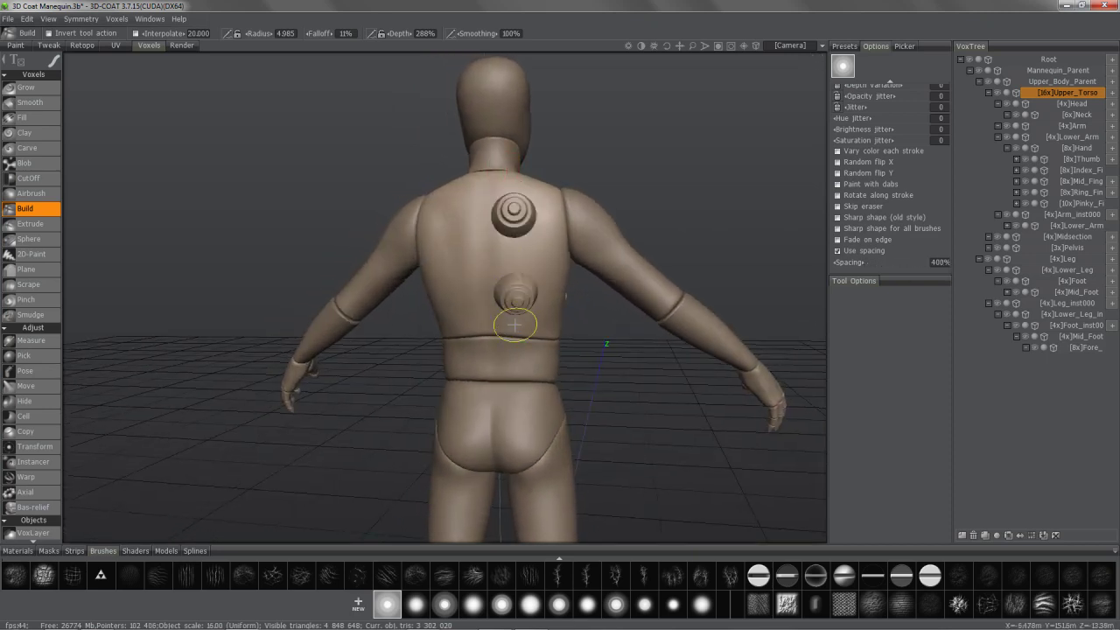
pyautogui.moveTo(380, 145)
pyautogui.keyDown('alt'); pyautogui.mouseDown()
pyautogui.moveTo(475, 230)
pyautogui.moveTo(467, 225)
pyautogui.mouseUp(); pyautogui.keyUp('alt')
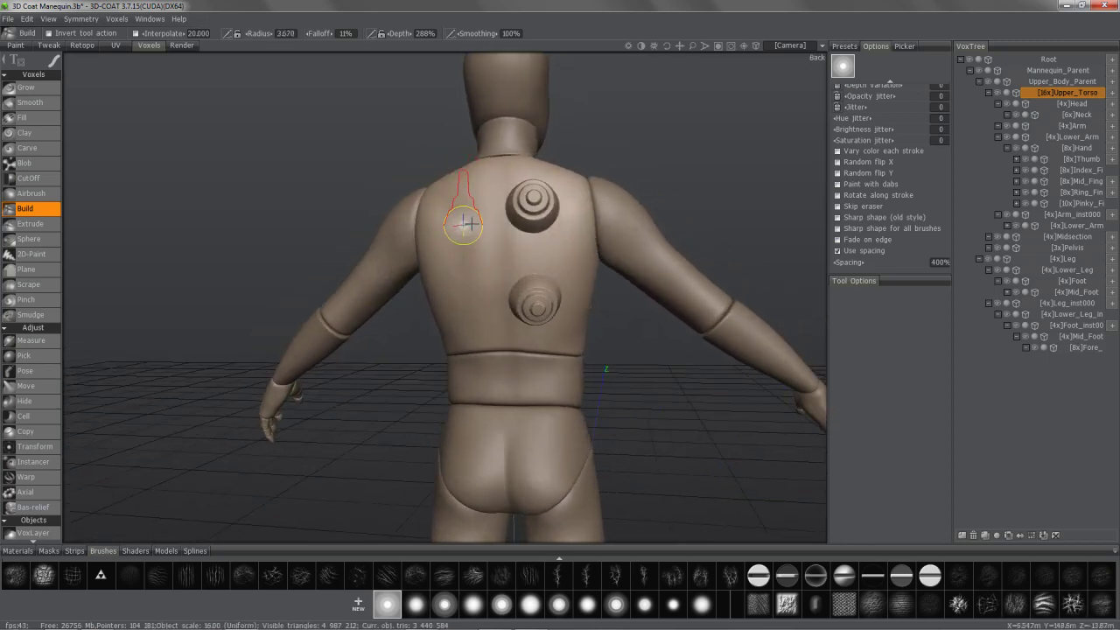
# Reduce the brush radius to 2.232 and depth to 110%, and paint rows of small stepped mounds down the left half of the back
pyautogui.scroll(-3, 464, 223)
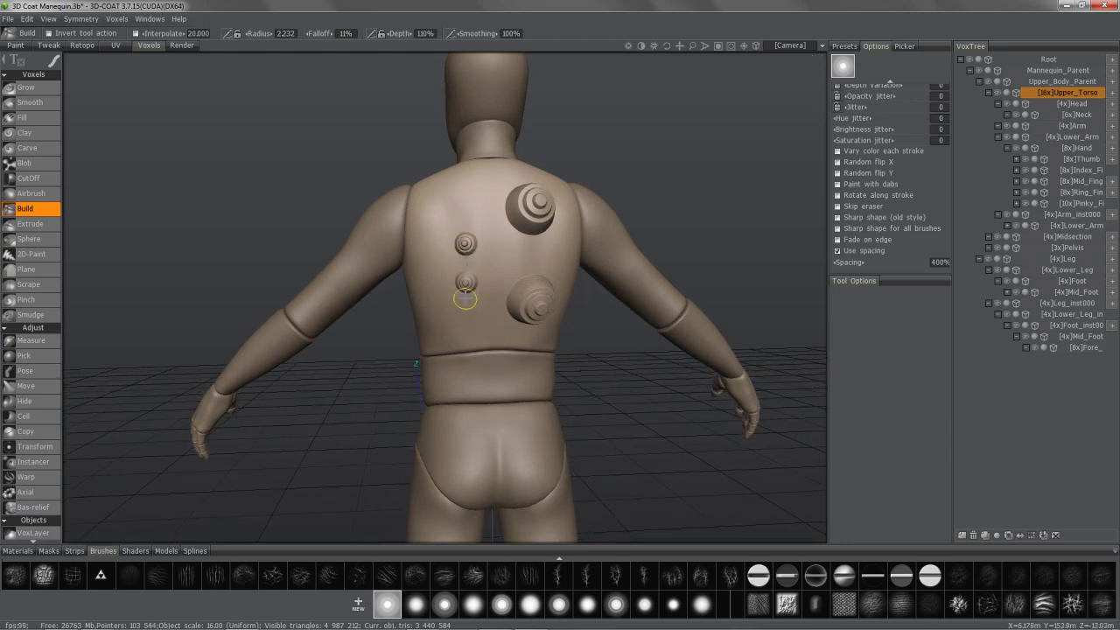
pyautogui.moveTo(401, 256)
pyautogui.keyDown('alt'); pyautogui.mouseDown()
pyautogui.moveTo(419, 126)
pyautogui.moveTo(212, 139)
pyautogui.moveTo(103, 60)
pyautogui.moveTo(98, 42)
pyautogui.moveTo(136, 36)
pyautogui.moveTo(437, 232)
pyautogui.mouseUp(); pyautogui.keyUp('alt')
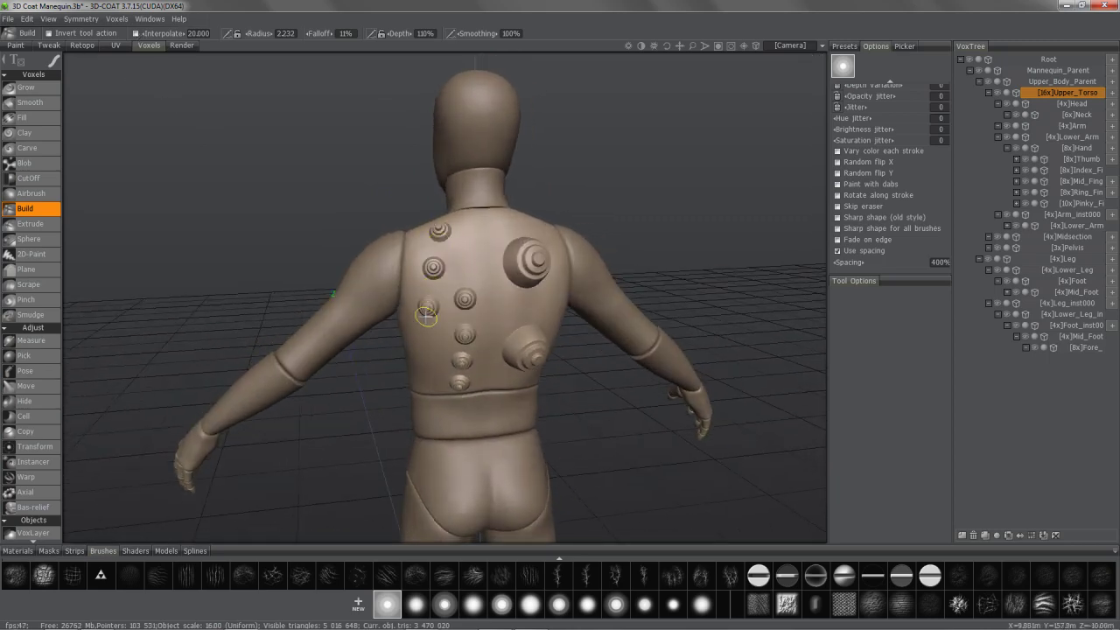
pyautogui.moveTo(425, 357)
pyautogui.keyDown('alt'); pyautogui.mouseDown()
pyautogui.moveTo(393, 345)
pyautogui.moveTo(507, 320)
pyautogui.mouseUp(); pyautogui.keyUp('alt')
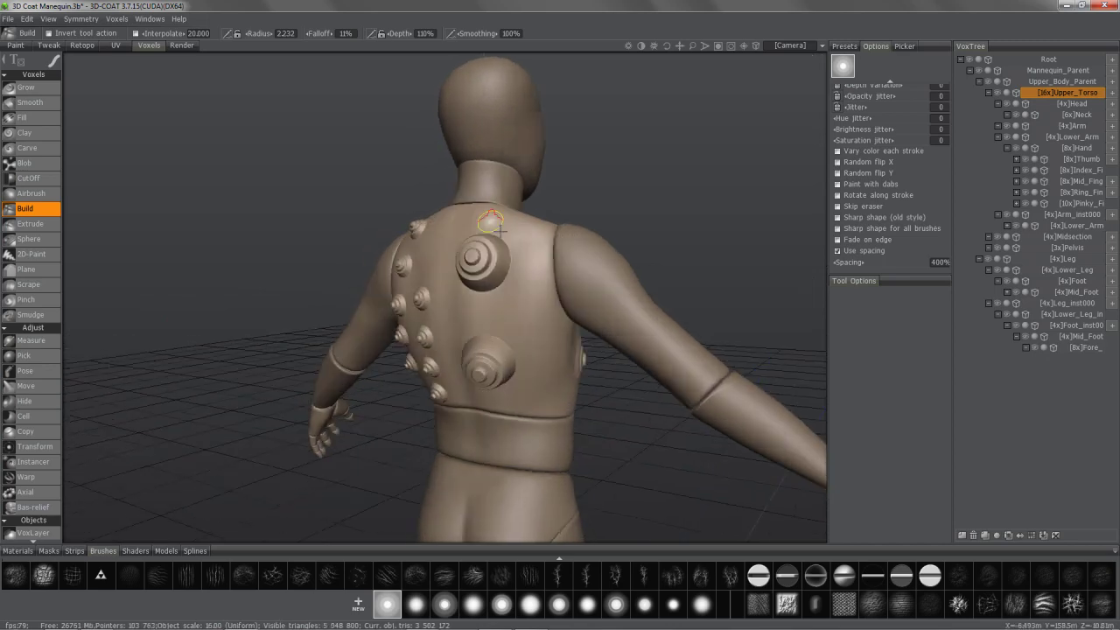
# Select the third round brush, test a short curved stroke between the two large mounds on the back, and undo it
pyautogui.click(444, 606)
pyautogui.moveTo(458, 288)
pyautogui.keyDown('alt'); pyautogui.mouseDown()
pyautogui.moveTo(499, 313)
pyautogui.moveTo(510, 345)
pyautogui.moveTo(476, 345)
pyautogui.mouseUp(); pyautogui.keyUp('alt')
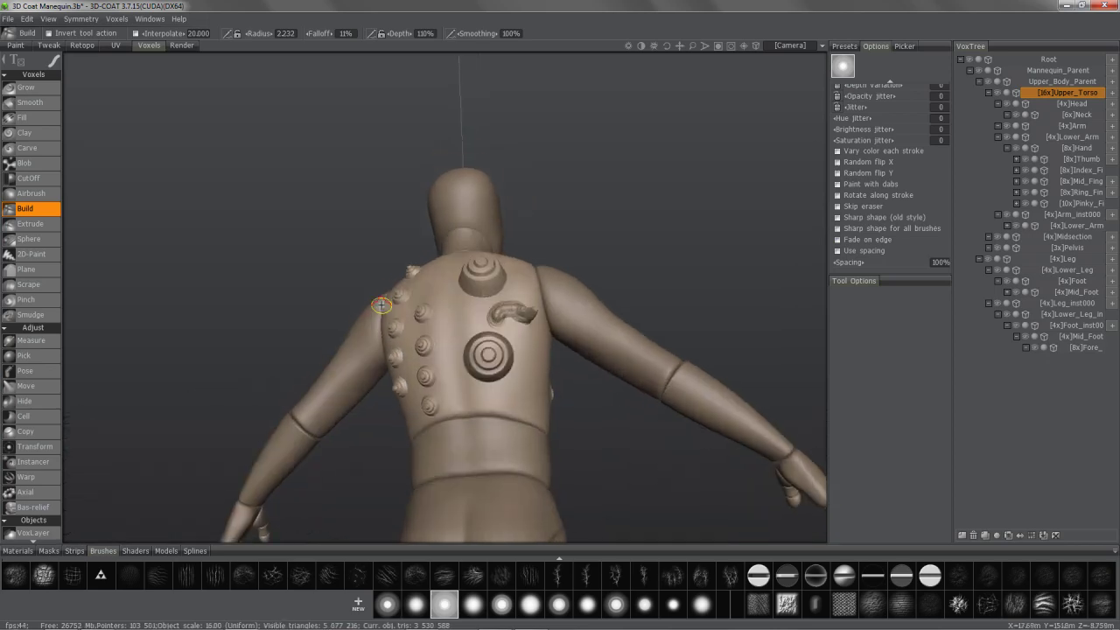
pyautogui.hotkey('ctrl', 'z')
# Enable brush spacing at 197% and paint strokes of repeated dabs across the right half of the back and down the flank
pyautogui.moveTo(381, 303)
pyautogui.keyDown('alt'); pyautogui.mouseDown()
pyautogui.moveTo(487, 325)
pyautogui.moveTo(552, 356)
pyautogui.mouseUp(); pyautogui.keyUp('alt')
pyautogui.moveTo(469, 330)
pyautogui.keyDown('alt'); pyautogui.mouseDown()
pyautogui.moveTo(524, 273)
pyautogui.moveTo(510, 336)
pyautogui.moveTo(517, 373)
pyautogui.mouseUp(); pyautogui.keyUp('alt')
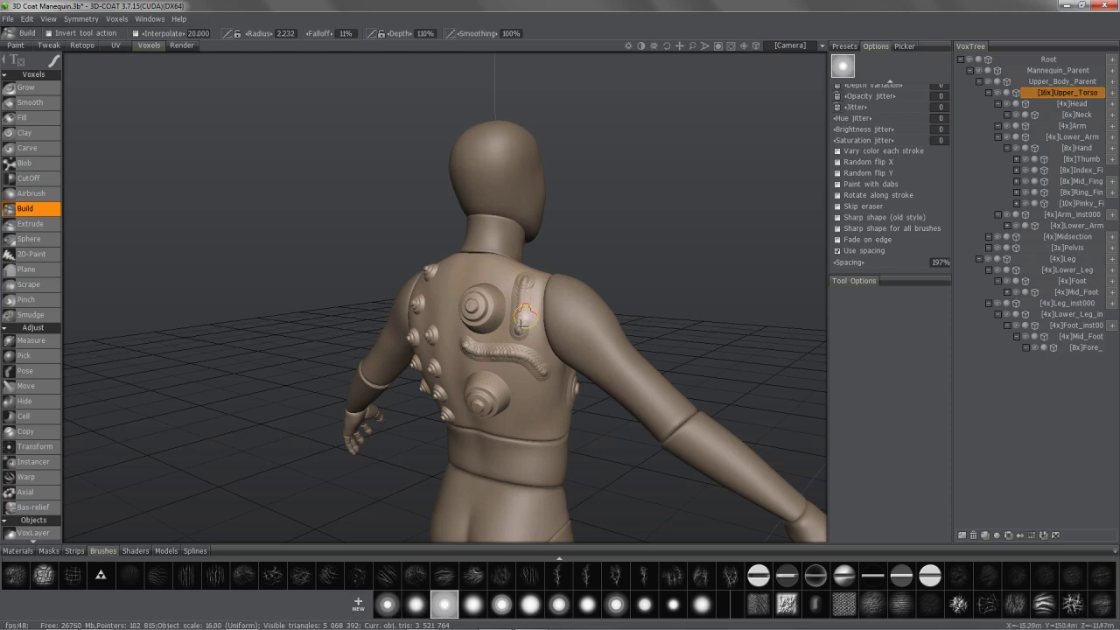
pyautogui.moveTo(523, 318)
pyautogui.keyDown('alt'); pyautogui.mouseDown()
pyautogui.moveTo(528, 413)
pyautogui.moveTo(521, 395)
pyautogui.mouseUp(); pyautogui.keyUp('alt')
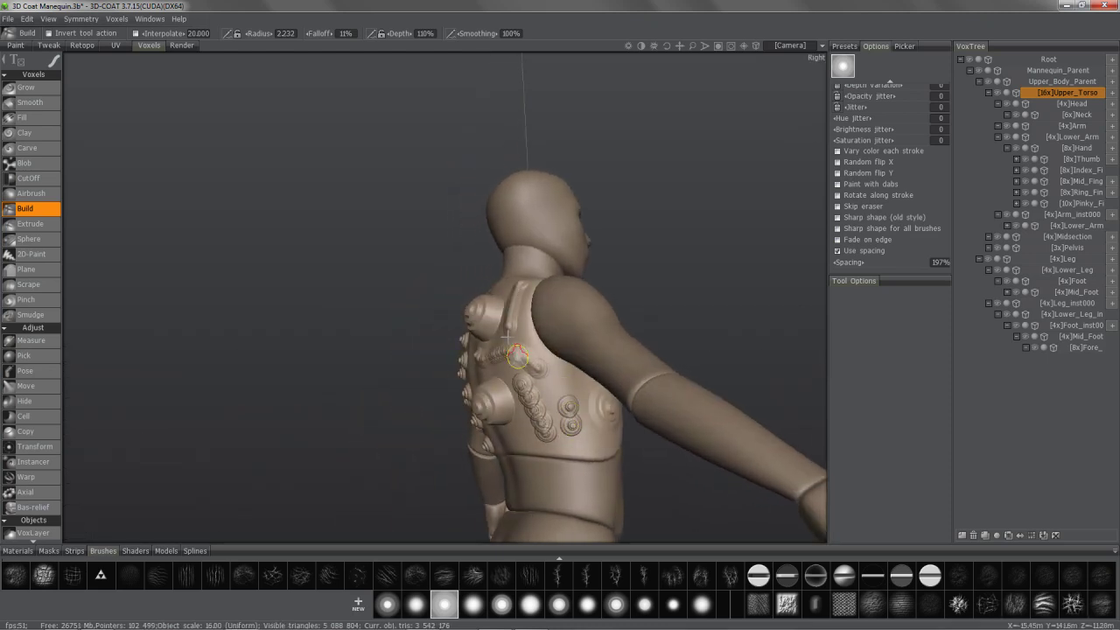
pyautogui.moveTo(517, 356)
pyautogui.keyDown('alt'); pyautogui.mouseDown()
pyautogui.moveTo(444, 199)
pyautogui.moveTo(463, 271)
pyautogui.moveTo(441, 341)
pyautogui.mouseUp(); pyautogui.keyUp('alt')
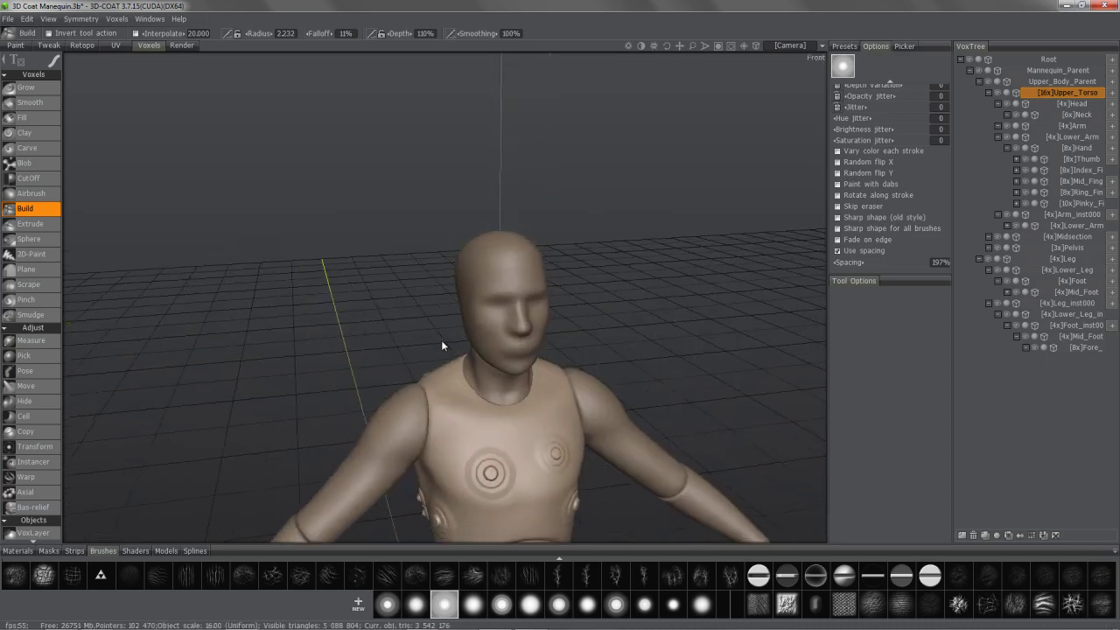
pyautogui.keyDown('alt'); pyautogui.moveTo(396, 394); pyautogui.dragTo(395, 320, button='middle'); pyautogui.keyUp('alt')
pyautogui.keyDown('alt'); pyautogui.moveTo(395, 321); pyautogui.dragTo(444, 385, button='right'); pyautogui.keyUp('alt')
pyautogui.keyDown('alt'); pyautogui.moveTo(444, 385); pyautogui.dragTo(450, 255, button='middle'); pyautogui.keyUp('alt')
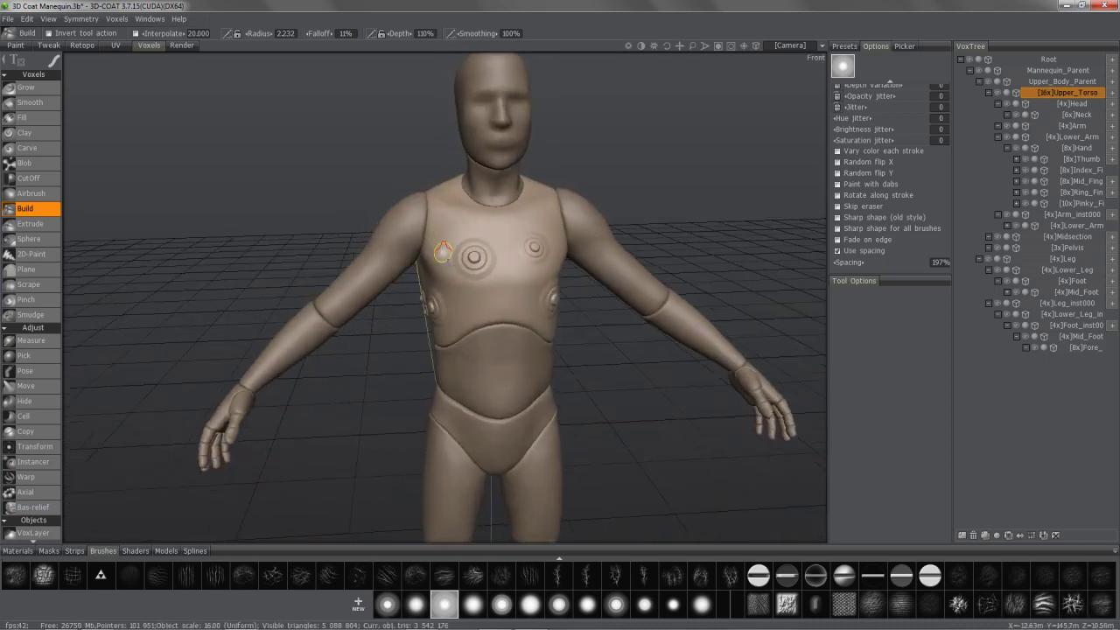